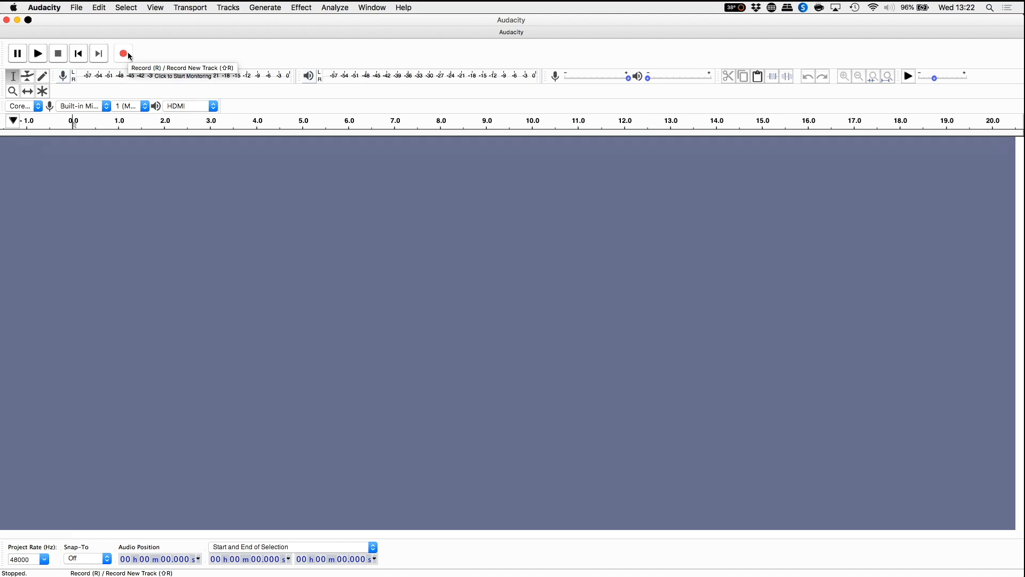
- Start recording your spoken voice clip onto a new mono track
click(124, 53)
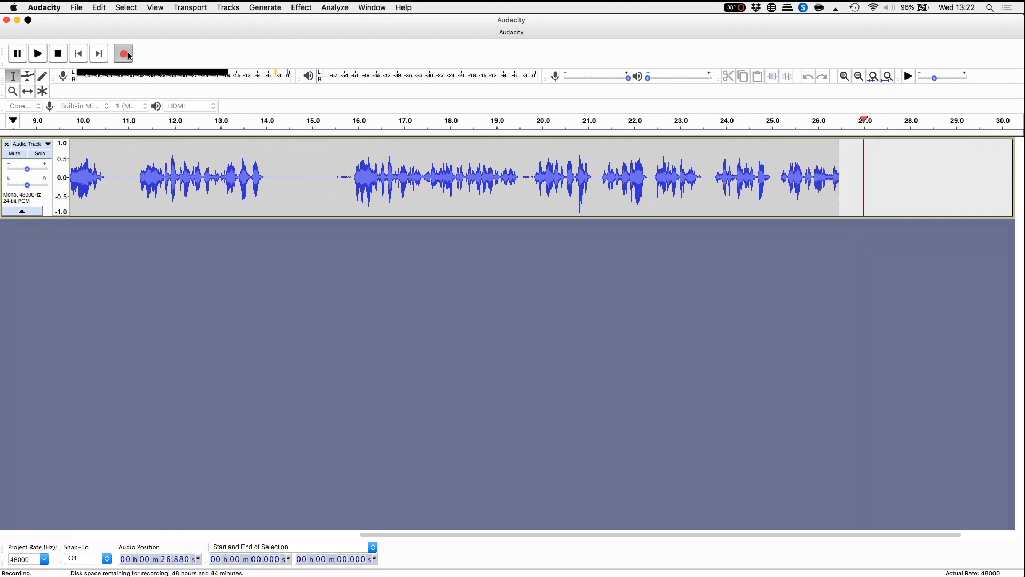
- Stop the recording, leaving roughly 21 seconds of speech
click(80, 55)
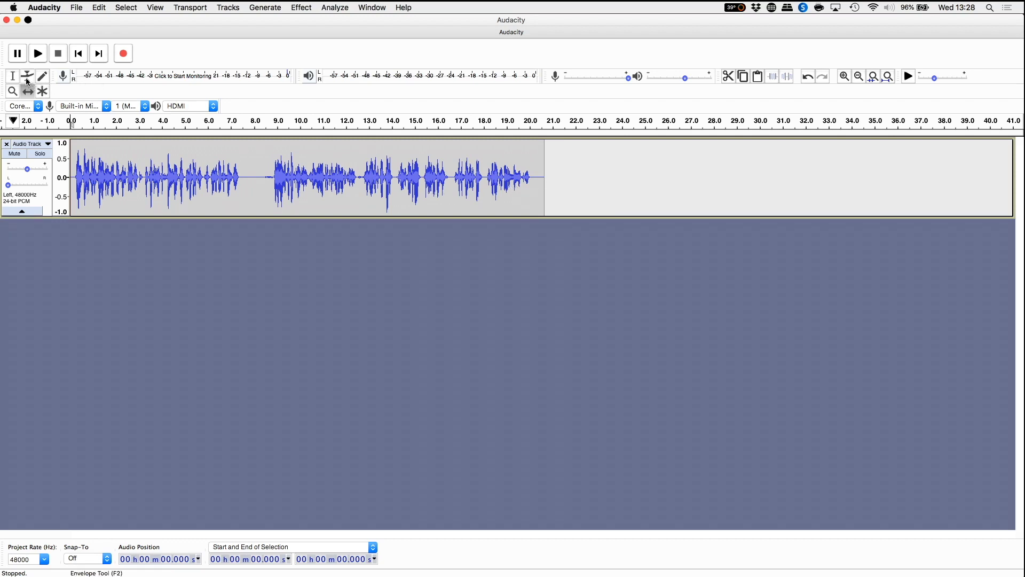
- Duplicate the whole voice recording and combine both copies into one stereo track
click(13, 76)
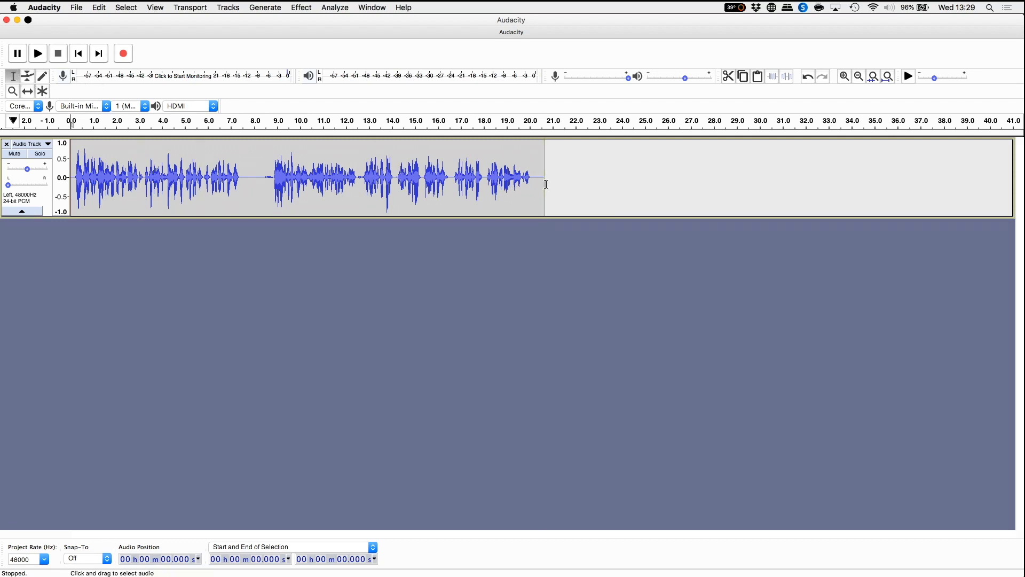
drag(557, 184, 71, 184)
click(99, 8)
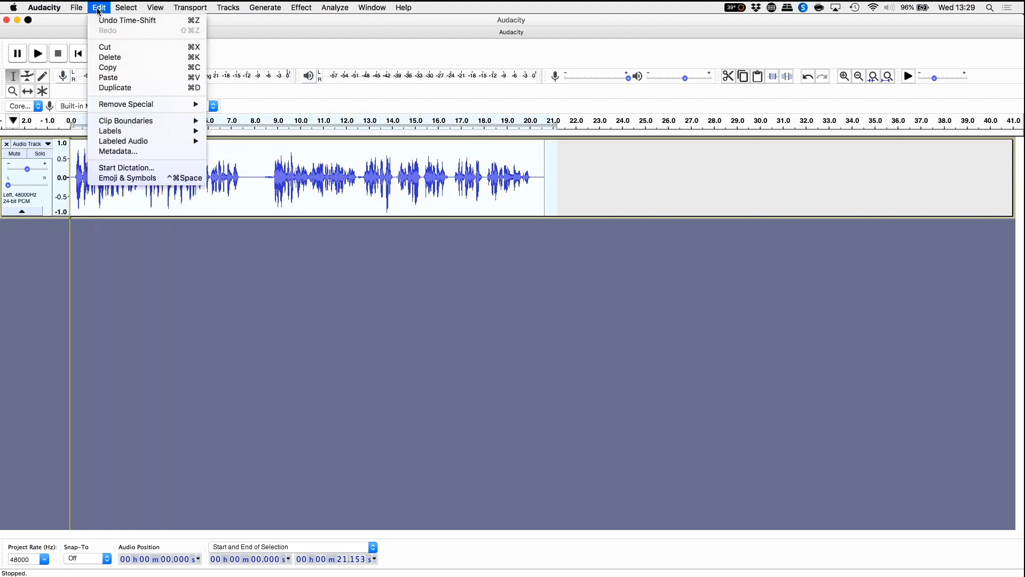
click(113, 88)
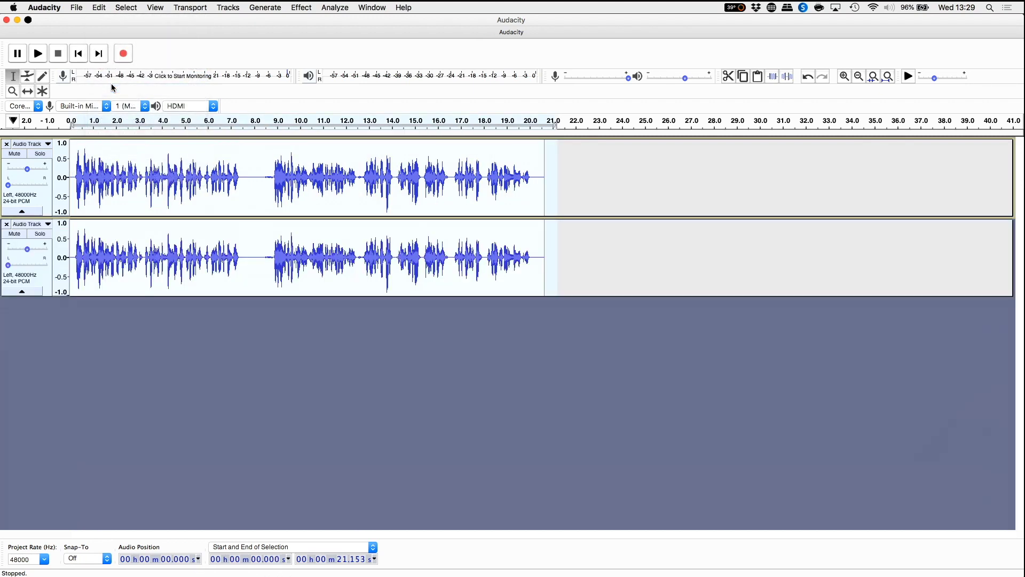
click(46, 144)
click(42, 255)
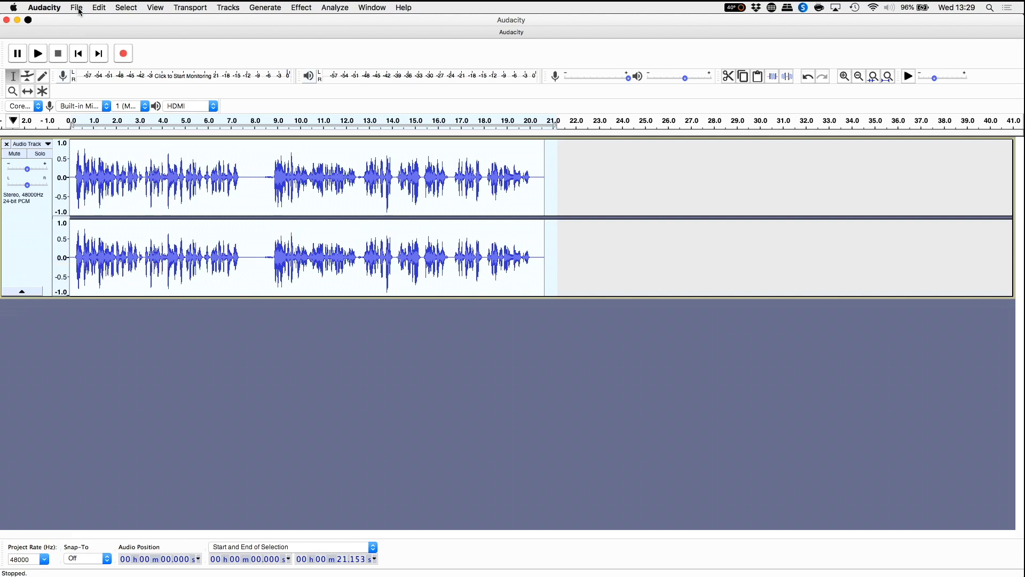
- Open the Hot Rod.mp3 music file
click(77, 8)
click(88, 31)
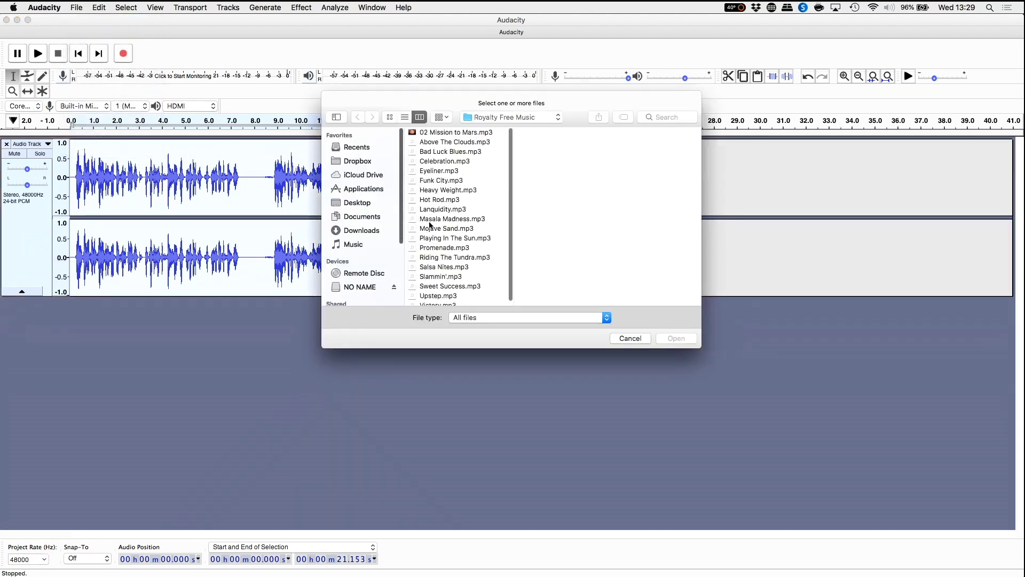
click(439, 199)
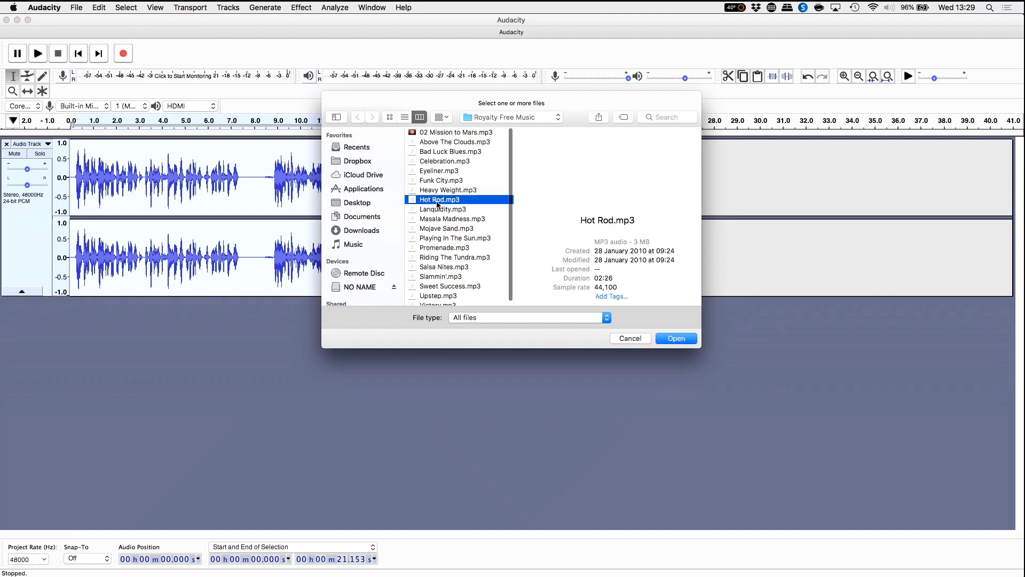
click(667, 341)
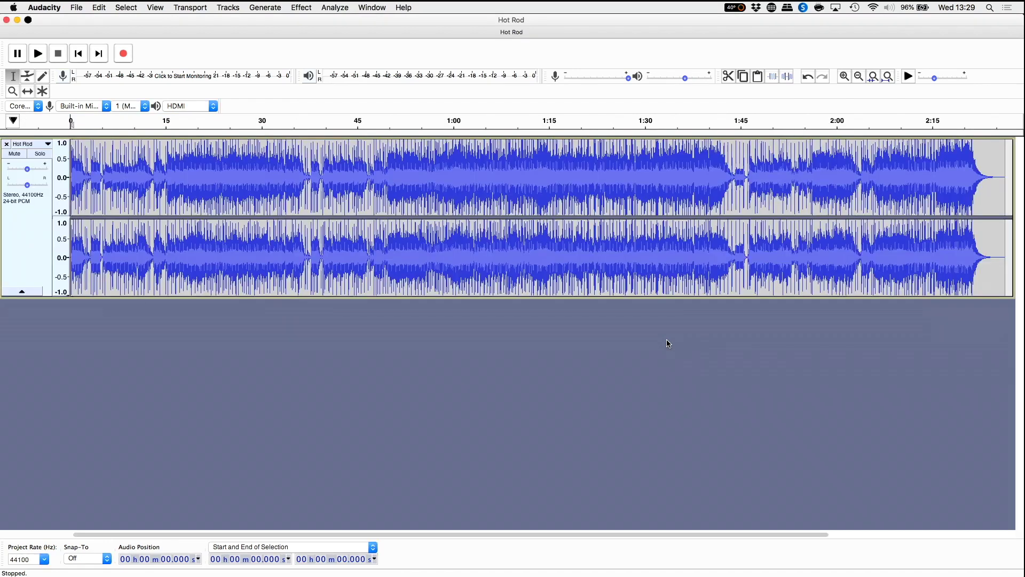
- Select the Hot Rod music from 14.625 s to about one minute, previewing the start point
drag(167, 184, 330, 239)
click(160, 190)
click(163, 191)
key(space)
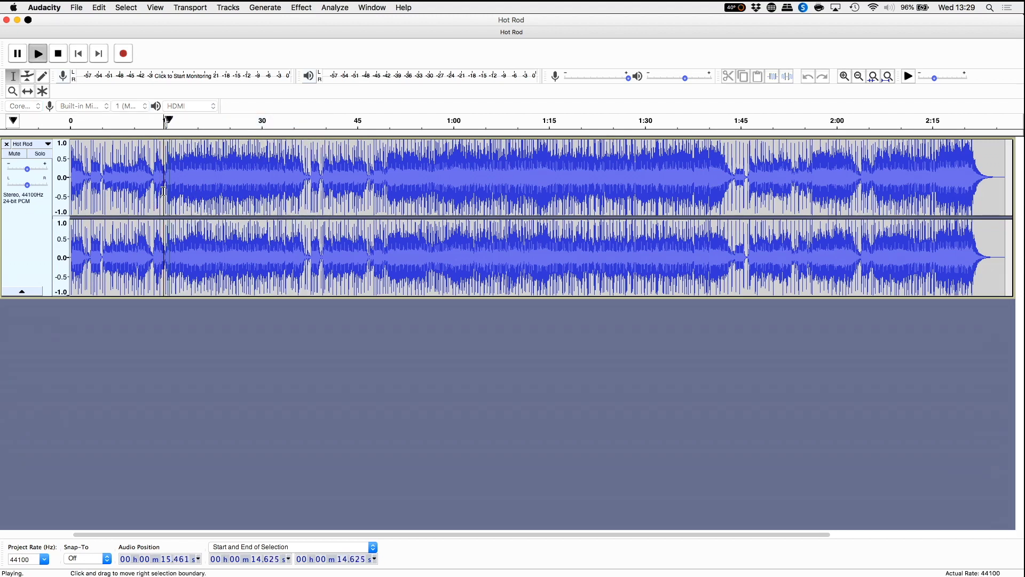
key(space)
drag(164, 190, 454, 224)
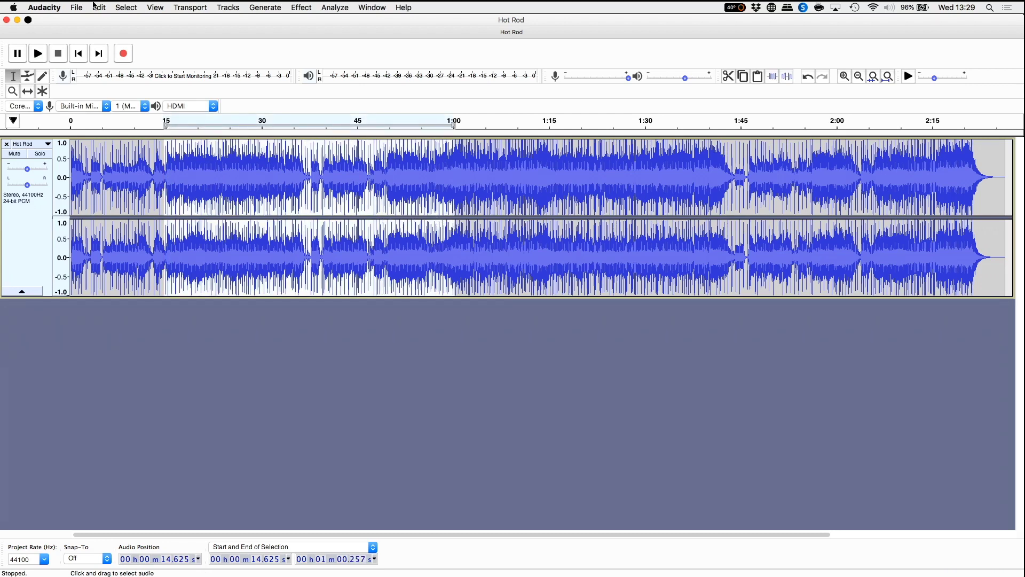
click(107, 11)
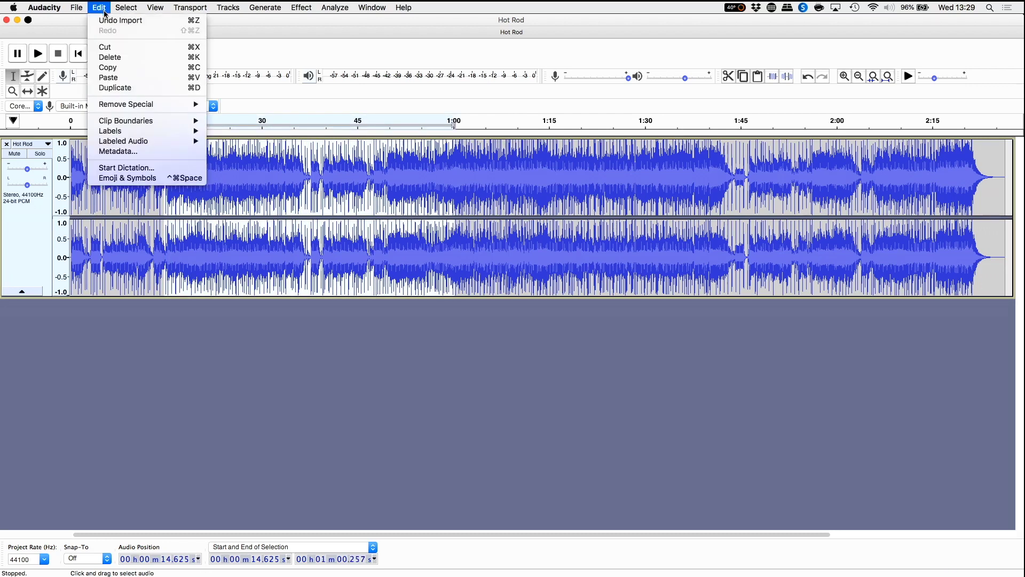
- Copy the selected music excerpt and close Hot Rod without saving
click(110, 64)
click(6, 20)
click(536, 202)
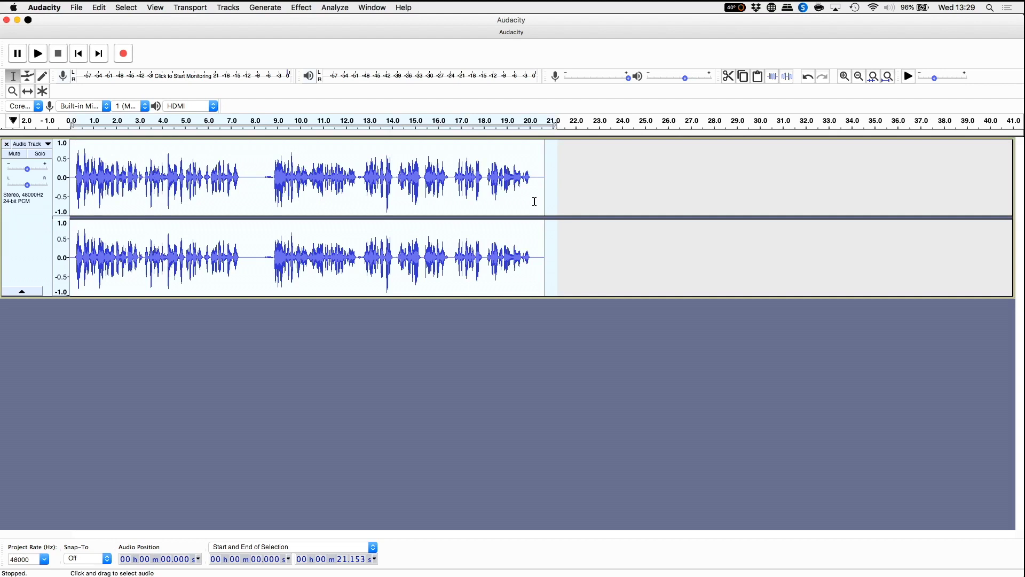
- Add a new stereo track and paste the Hot Rod excerpt into it
click(301, 8)
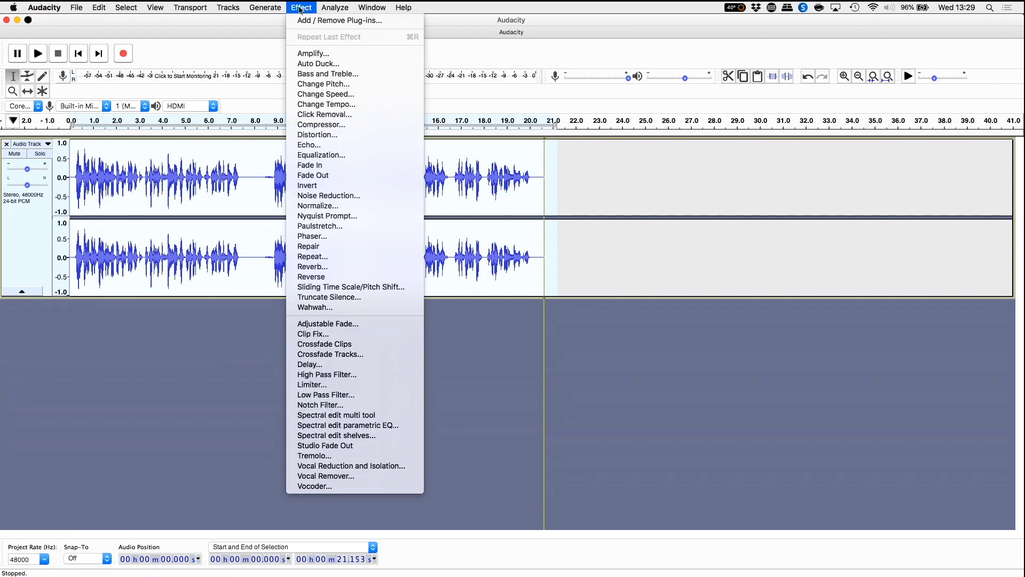
mouse_move(228, 8)
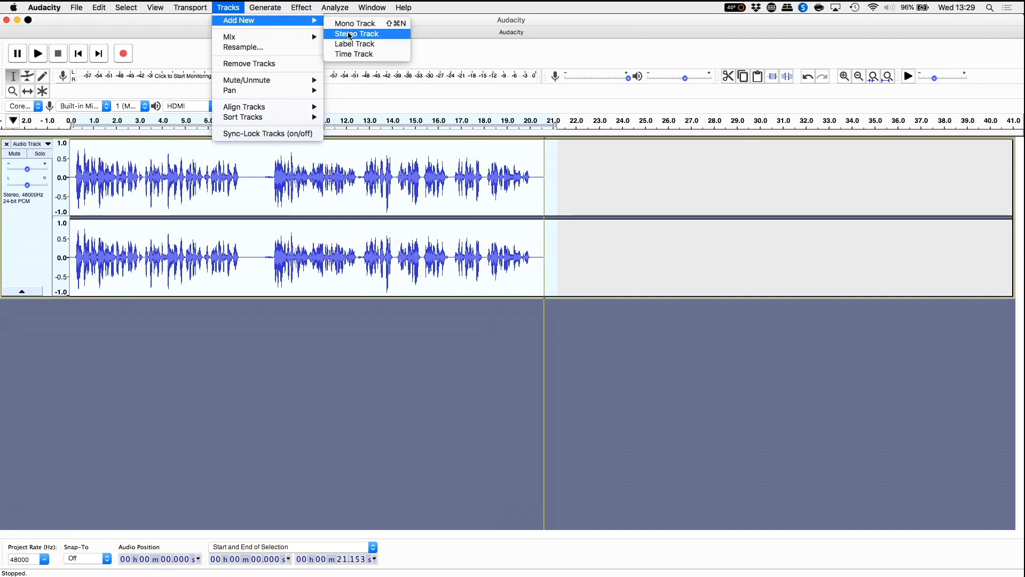
click(350, 34)
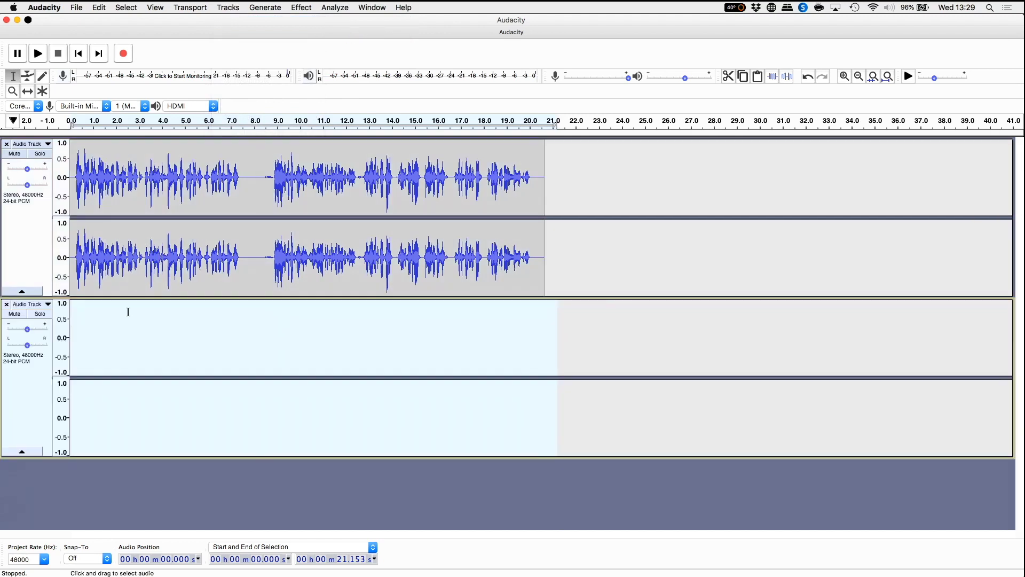
click(81, 55)
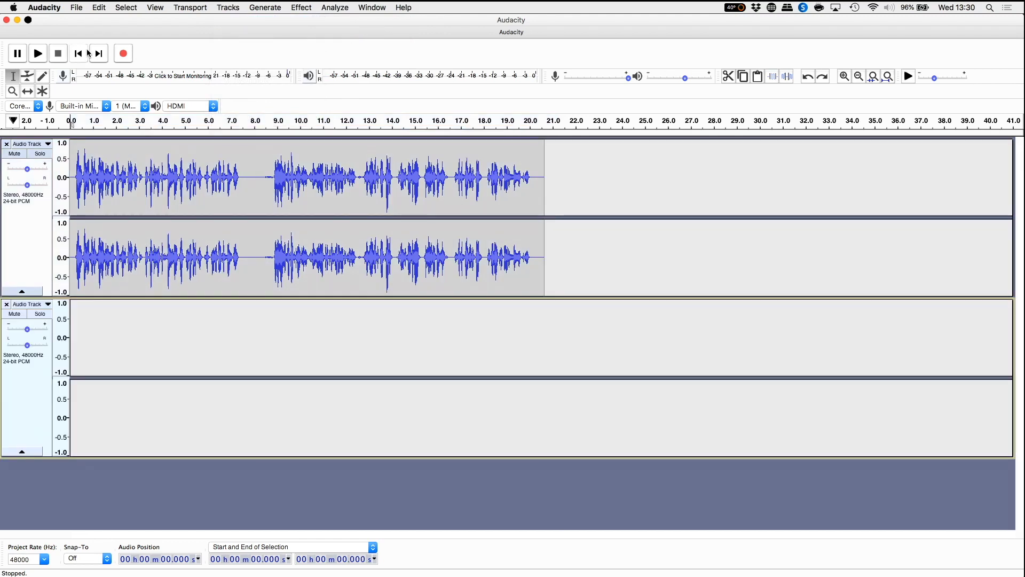
click(100, 8)
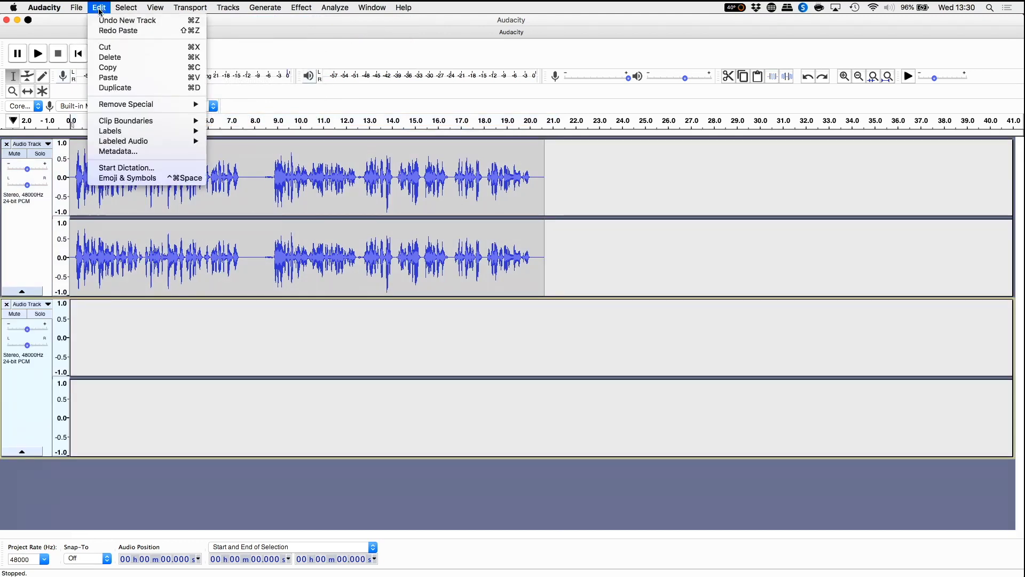
click(106, 79)
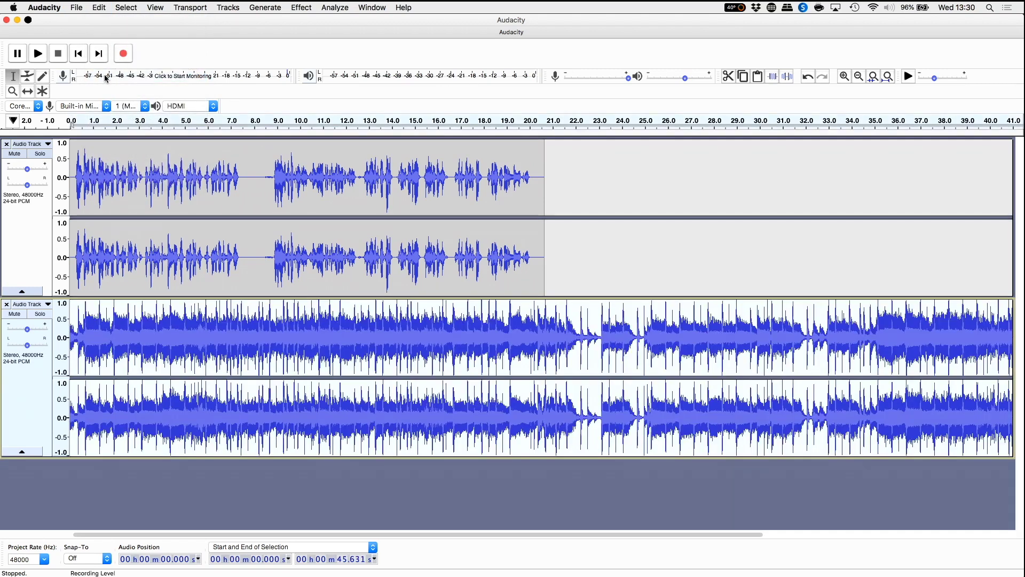
click(78, 55)
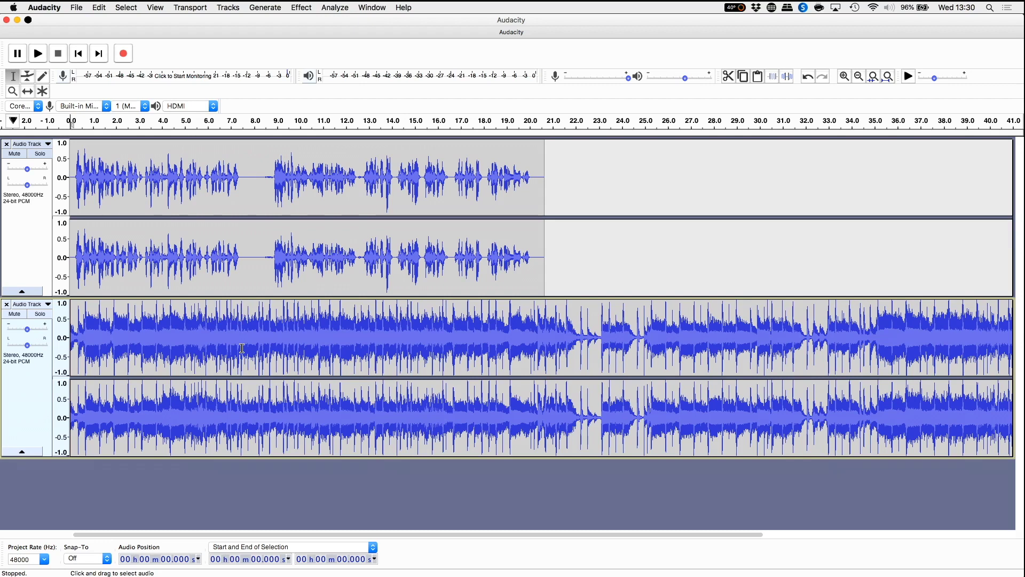
key(space)
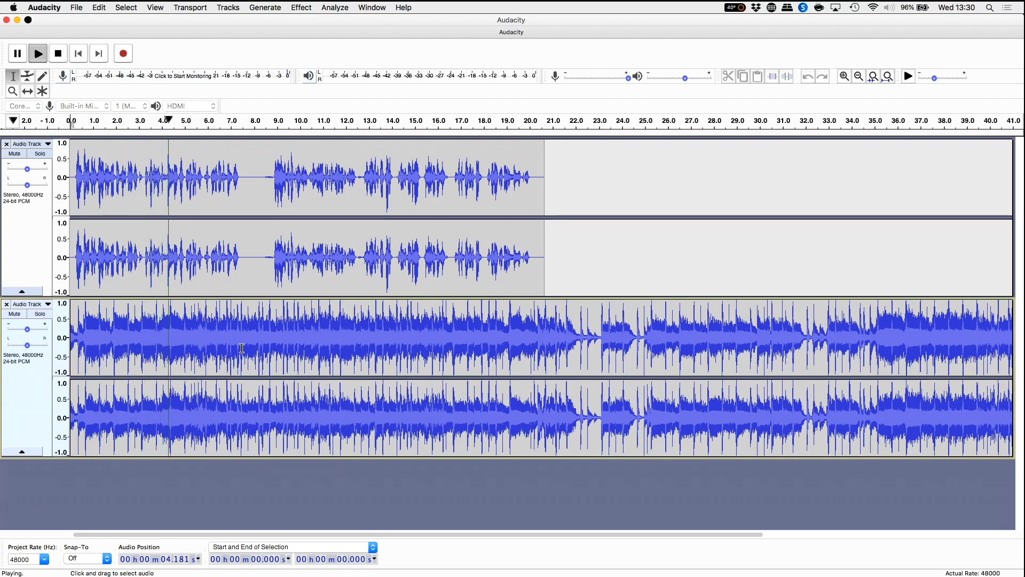
key(space)
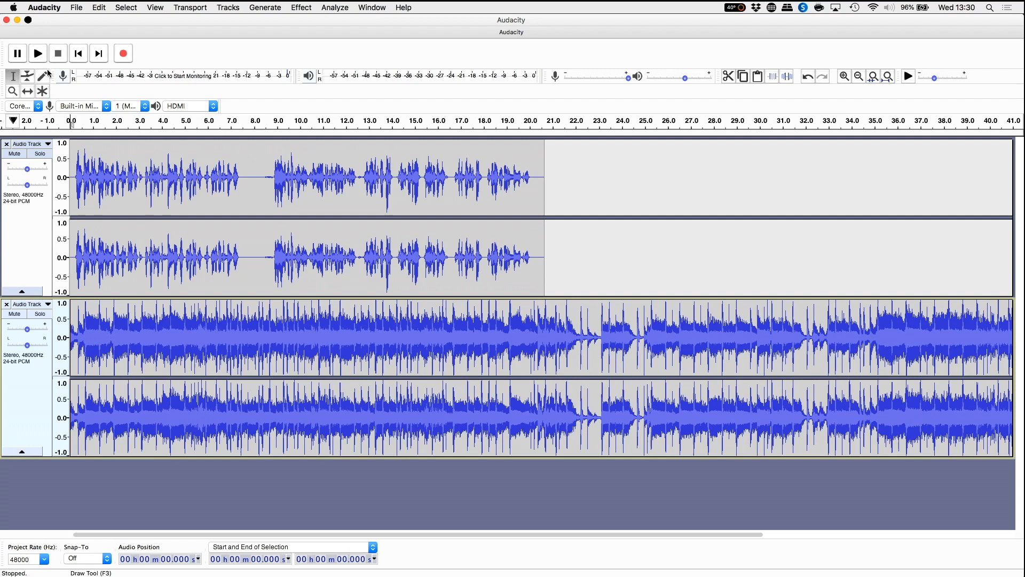
- Shift the voice clip to start near 4.4 s and play the mix to check timing
click(30, 93)
drag(133, 186, 248, 219)
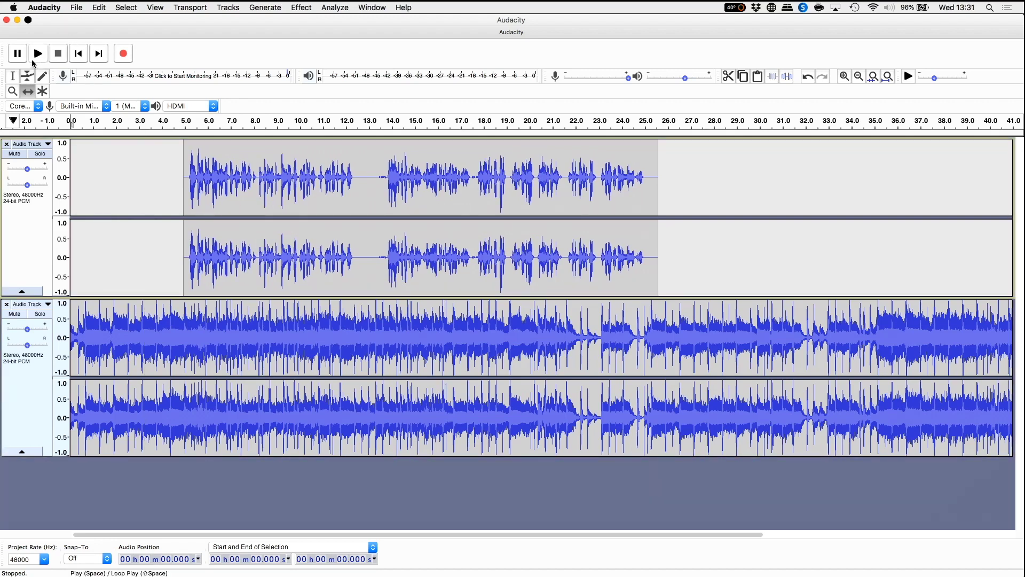
click(38, 54)
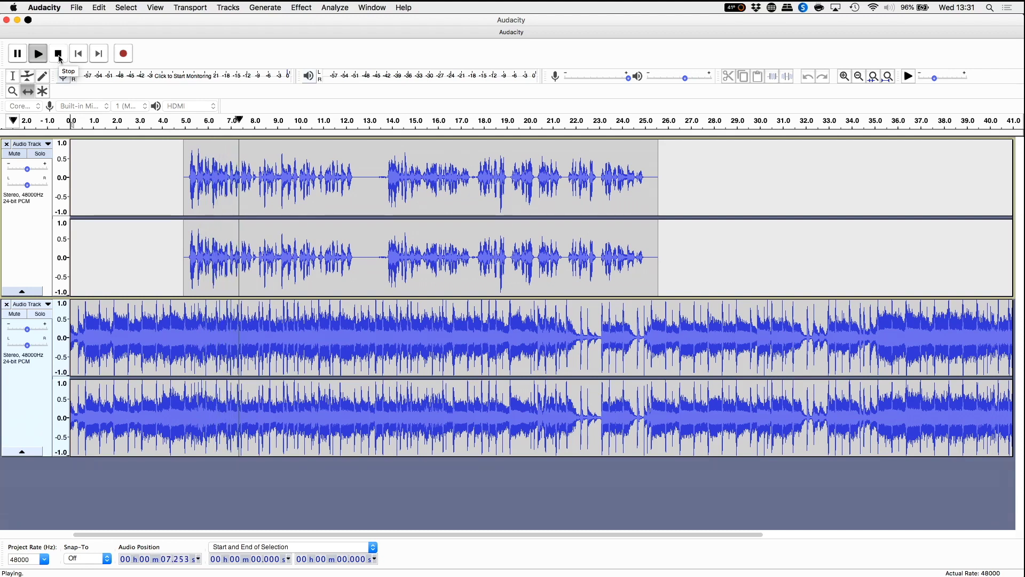
click(59, 56)
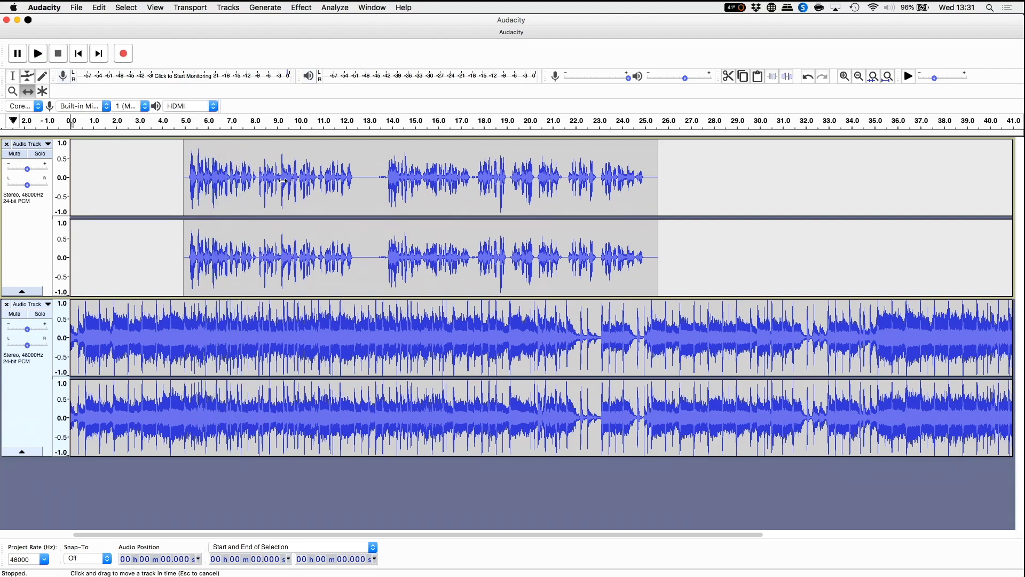
- Slide the voice clip later to about 7.5 s and replay from 4.3 s
drag(286, 181, 342, 189)
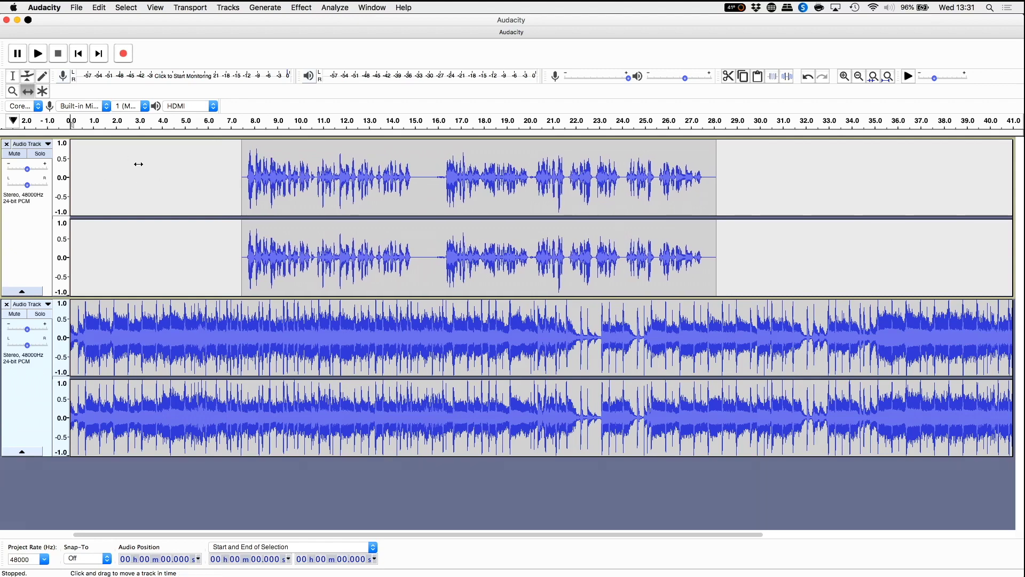
click(11, 78)
click(170, 174)
key(space)
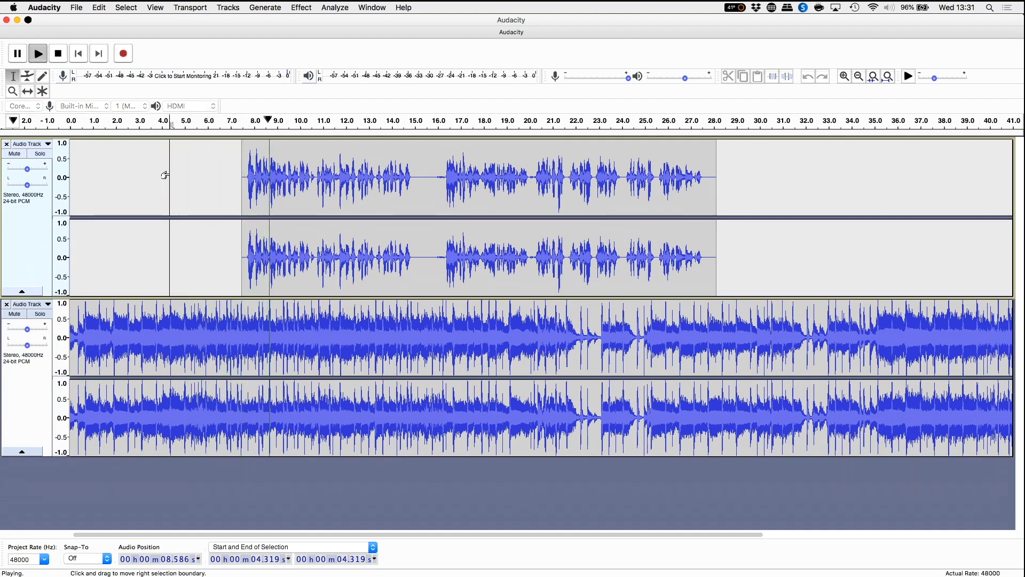
- Split the voice clip at 15.5 s, in the gap between phrases
key(space)
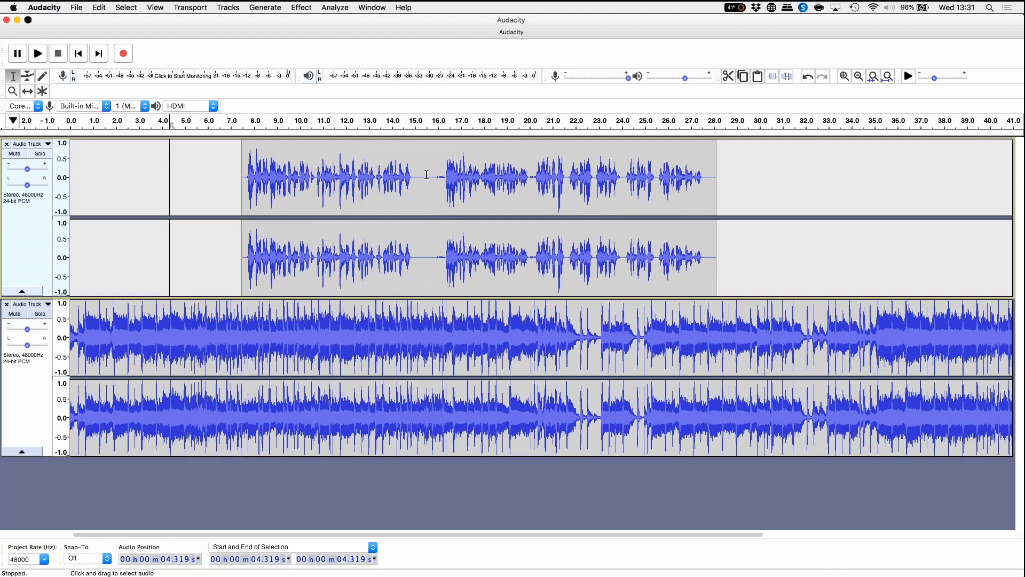
click(427, 175)
click(104, 9)
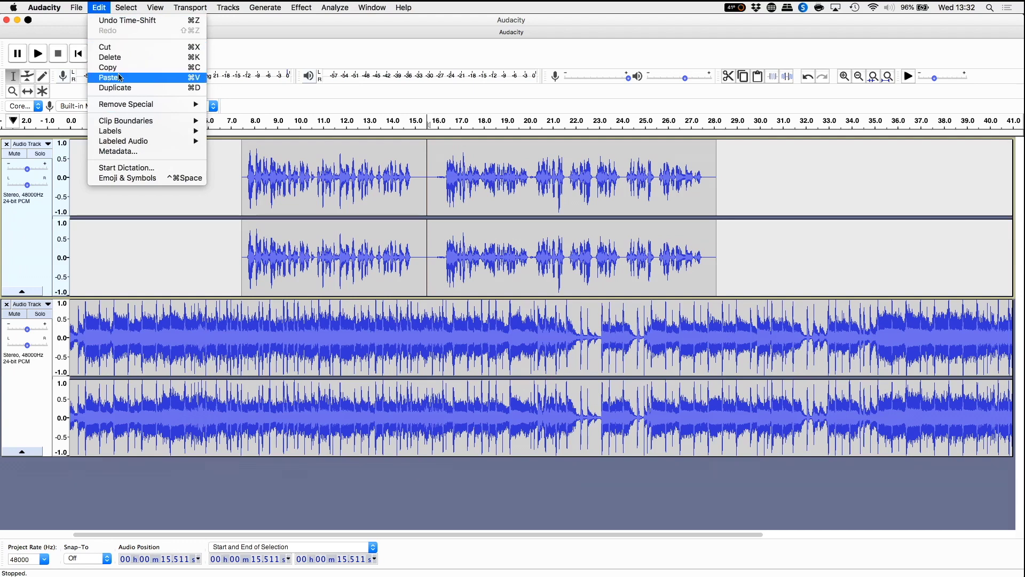
mouse_move(133, 124)
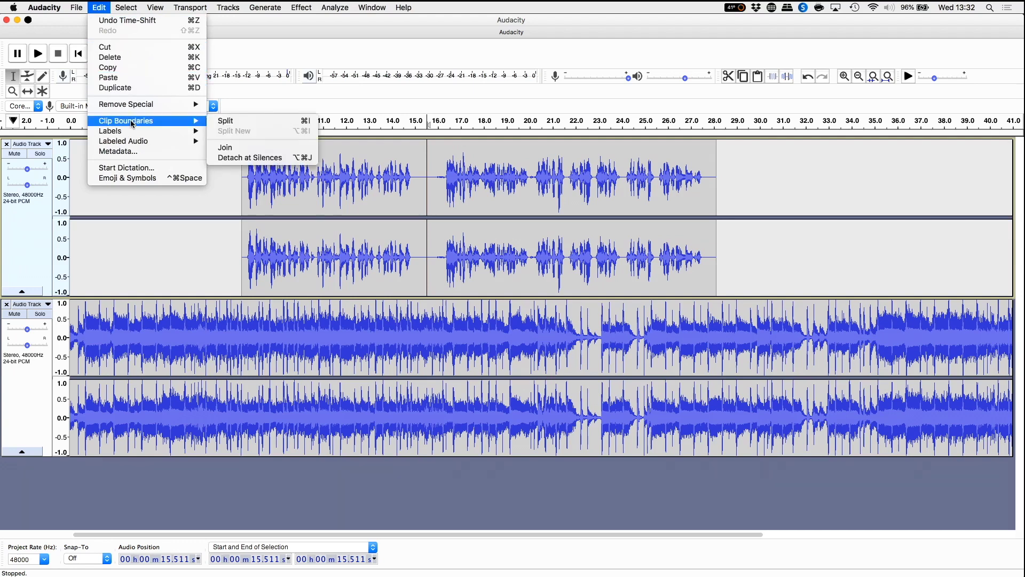
click(222, 123)
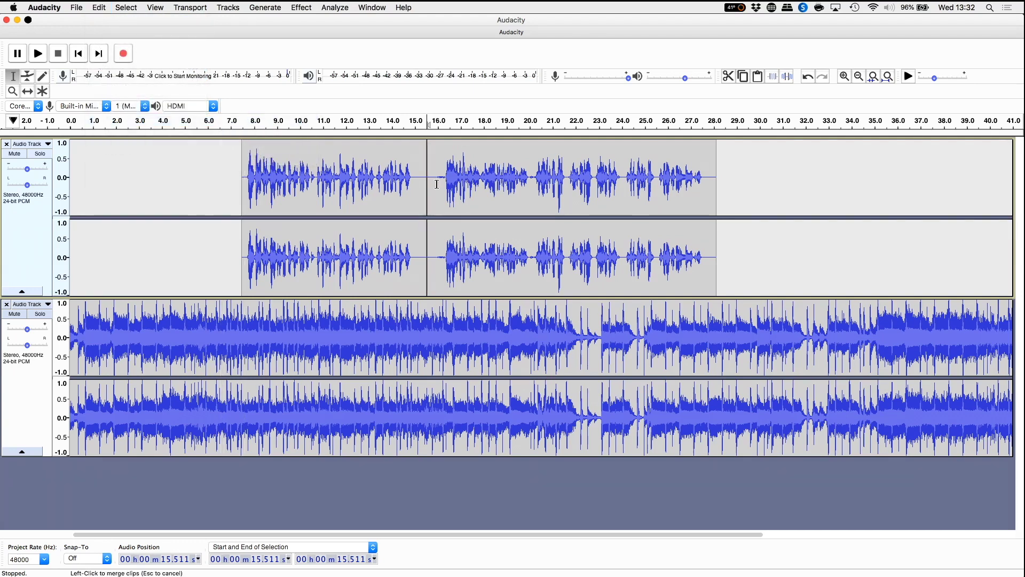
- Move the second voice clip later to start about 21 seconds
click(28, 92)
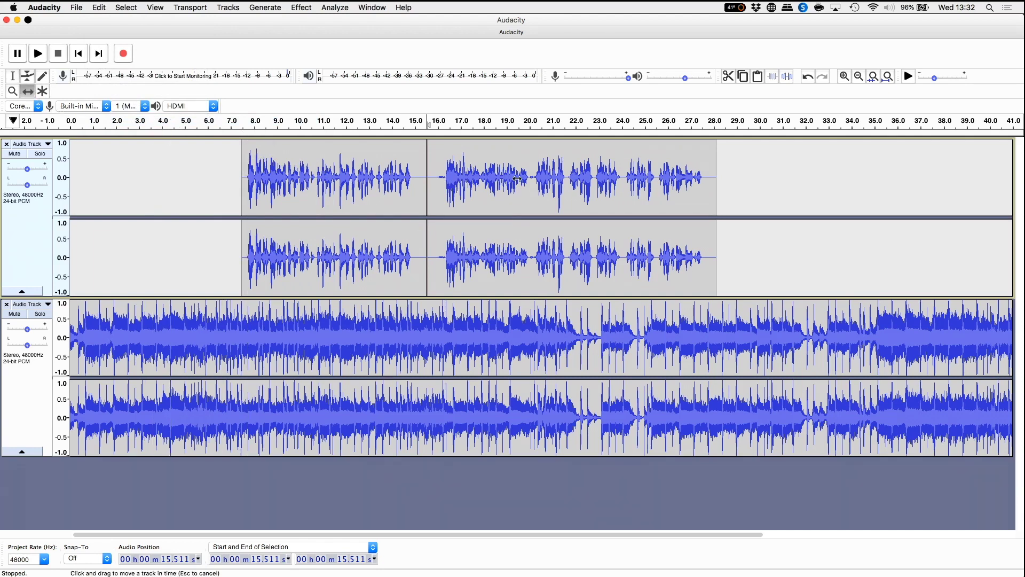
drag(528, 177, 629, 189)
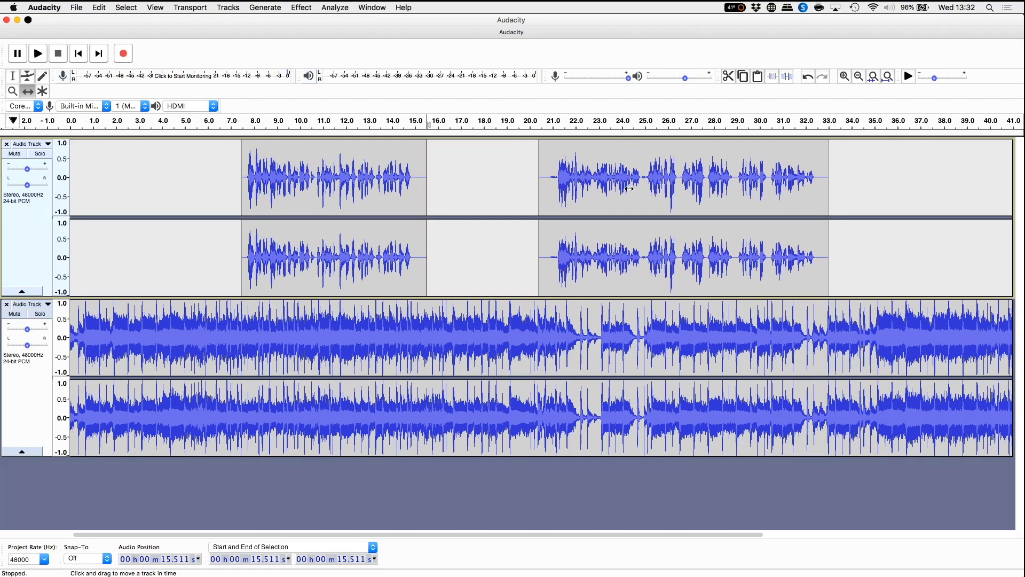
drag(642, 189, 660, 195)
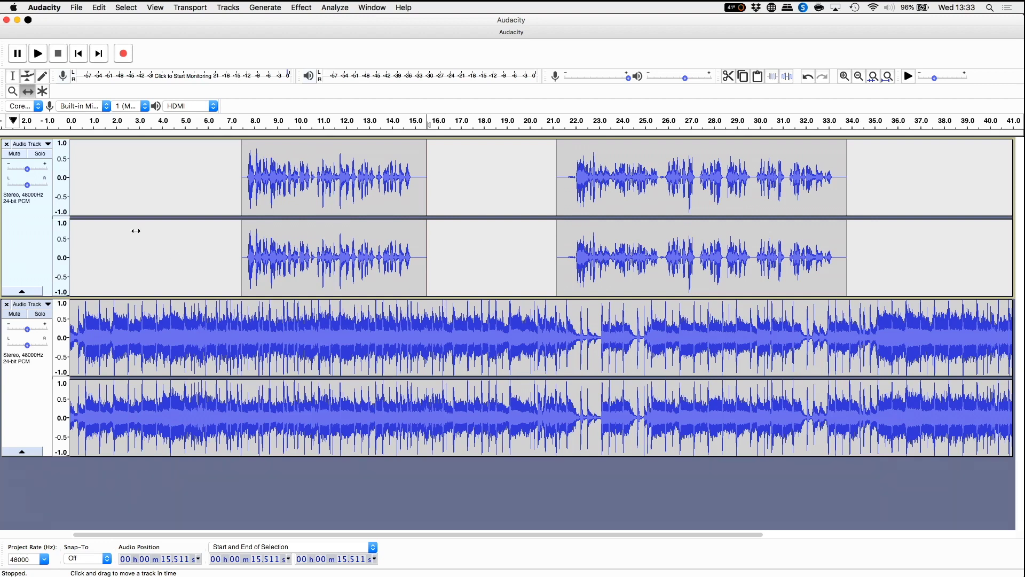
- Lower the music envelope under the first voice clip and raise it back near 15.5 s
click(27, 76)
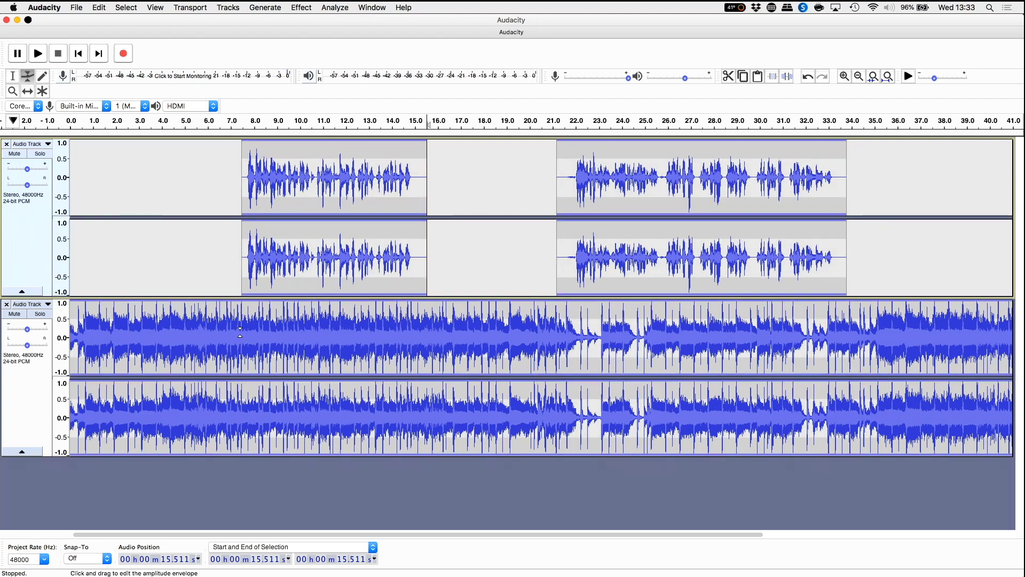
mouse_move(240, 331)
mouse_down()
mouse_move(262, 332)
mouse_move(232, 313)
mouse_up()
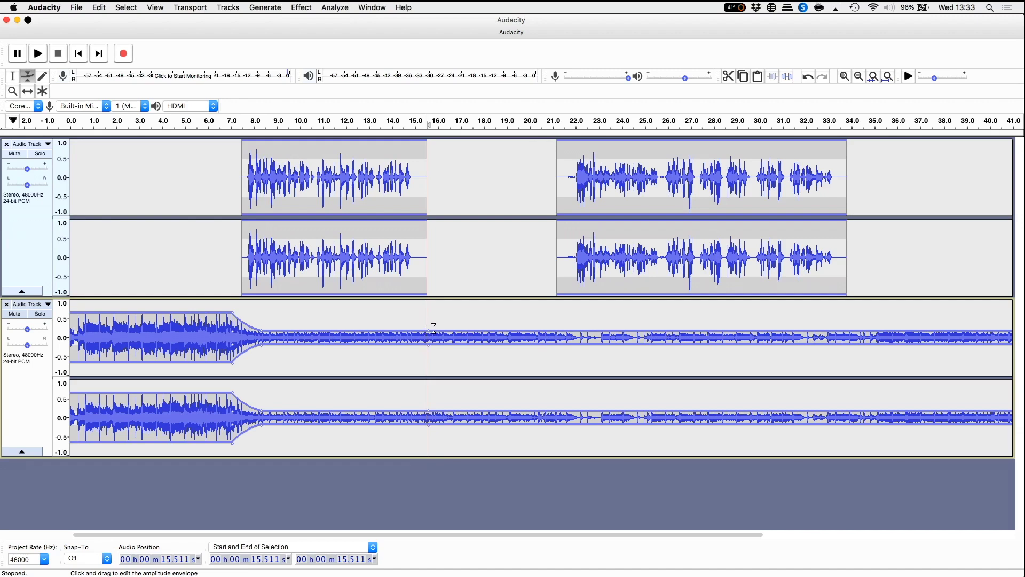
mouse_move(434, 325)
mouse_down()
mouse_move(435, 309)
mouse_move(419, 330)
mouse_move(382, 329)
mouse_move(416, 329)
mouse_up()
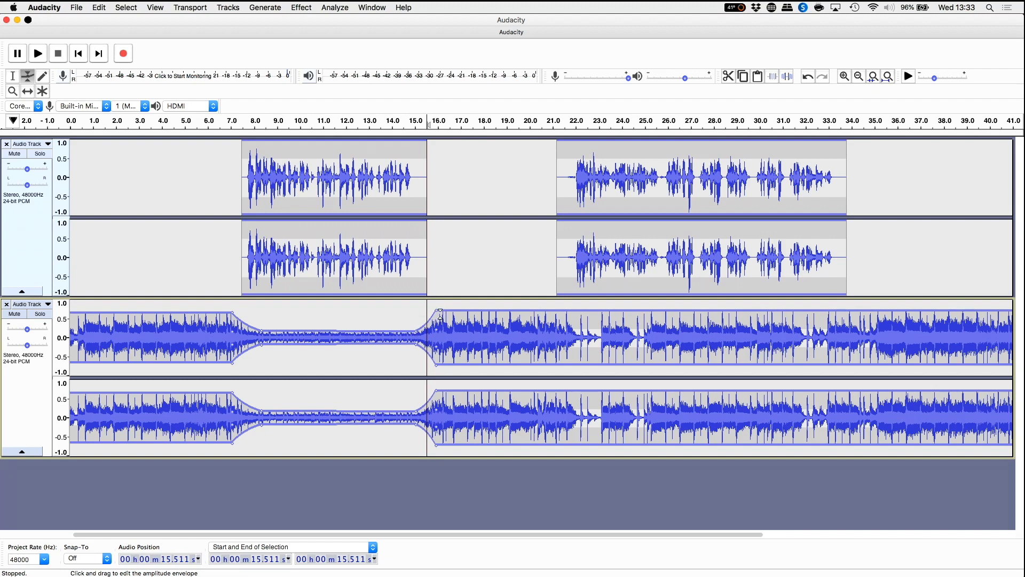
drag(438, 311, 427, 310)
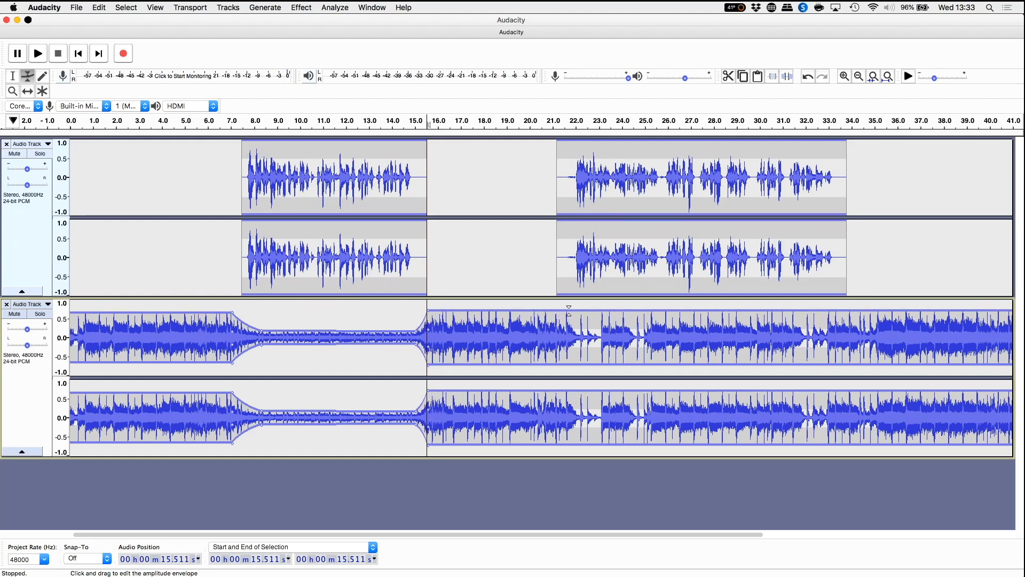
- Dip the music under the second voice clip and fade it to silence around 34 s
click(568, 310)
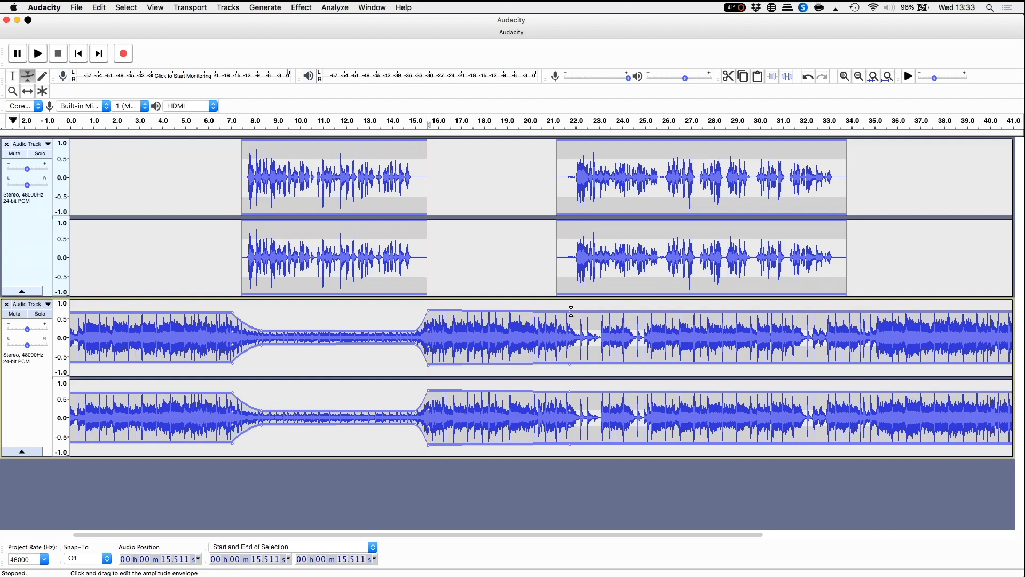
mouse_move(568, 309)
mouse_down()
mouse_move(554, 309)
mouse_move(570, 337)
mouse_move(569, 327)
mouse_up()
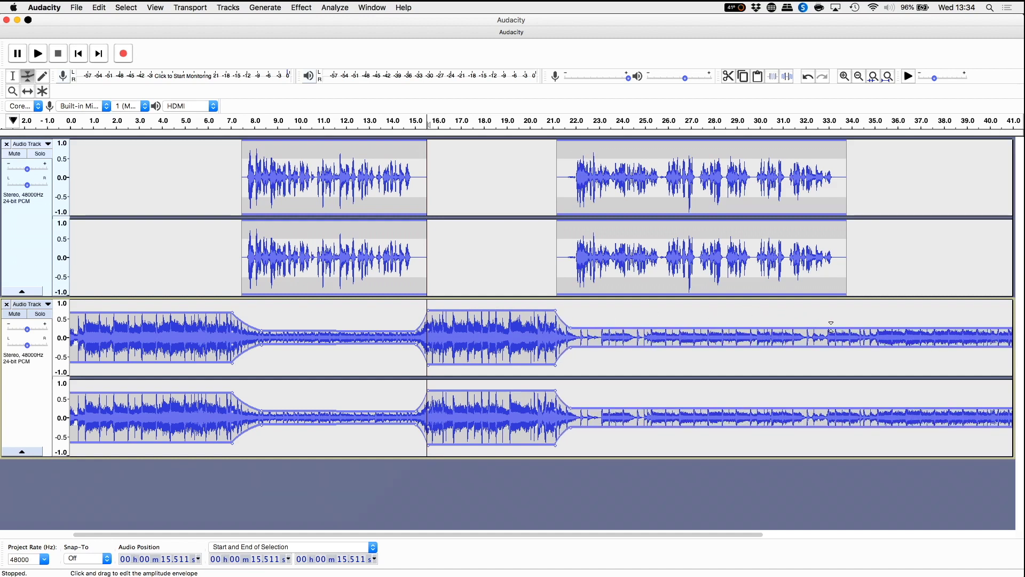
click(854, 327)
drag(864, 327, 874, 335)
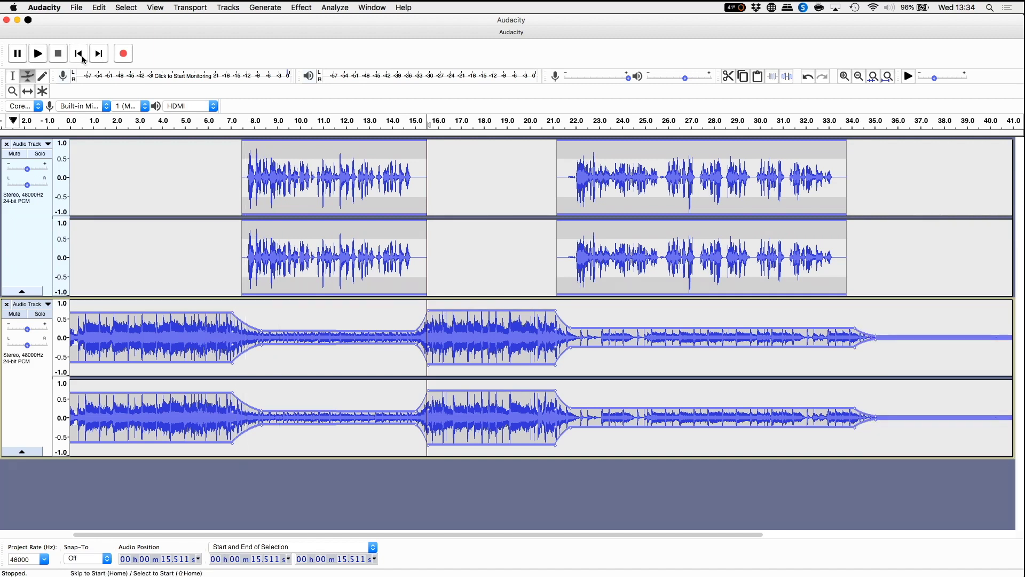
click(79, 54)
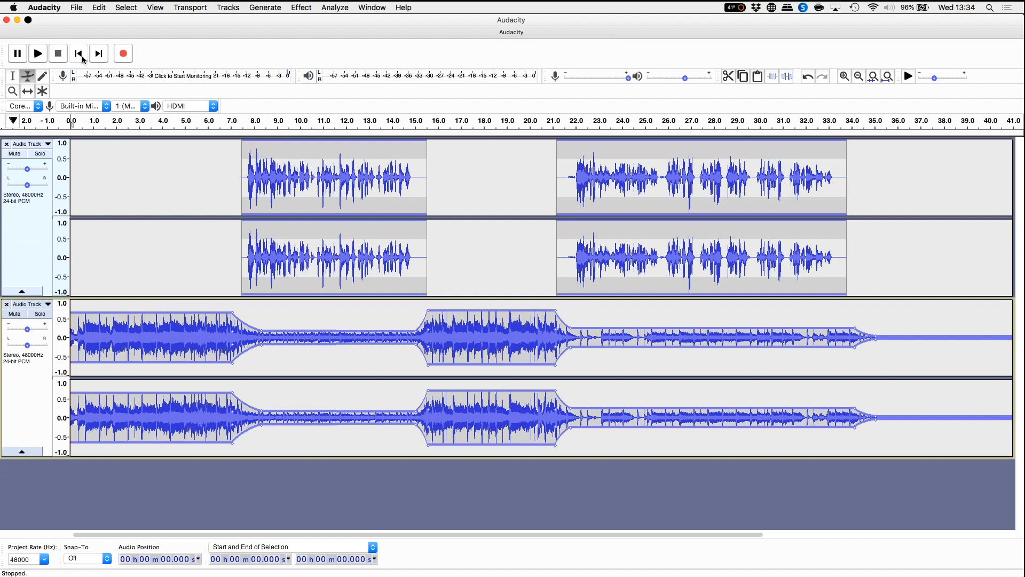
click(82, 58)
key(space)
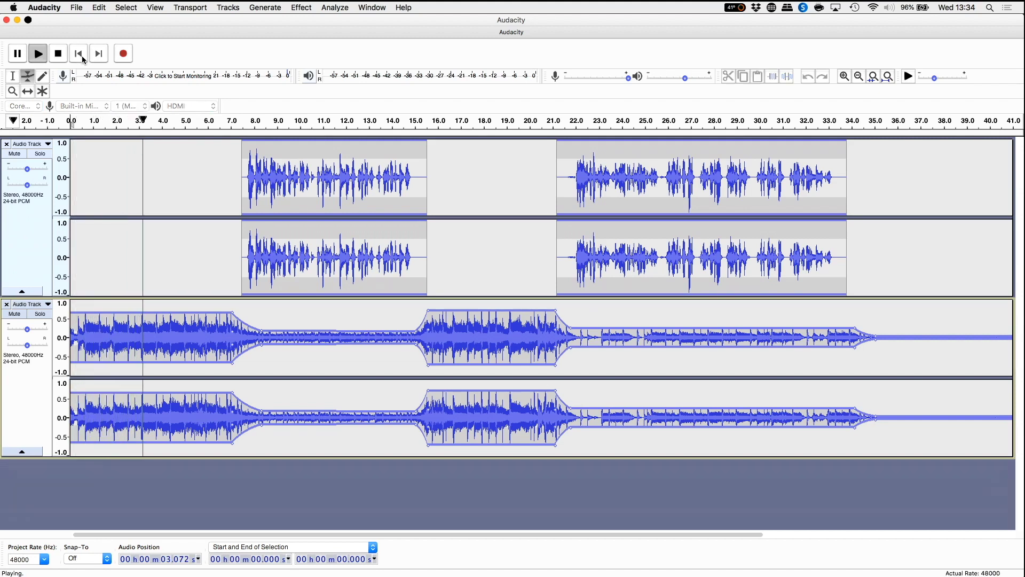
key(XF86AudioRaiseVolume)
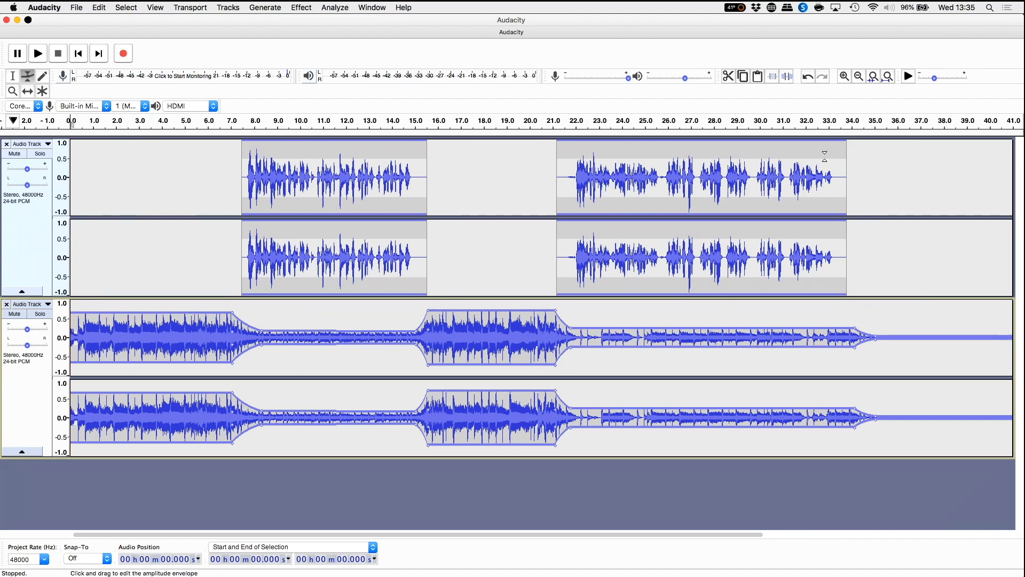
- Zoom in and drop the music envelope further after 21.8 s and near 34 s
click(844, 77)
scroll(849, 347, right, 10)
scroll(848, 347, right, 10)
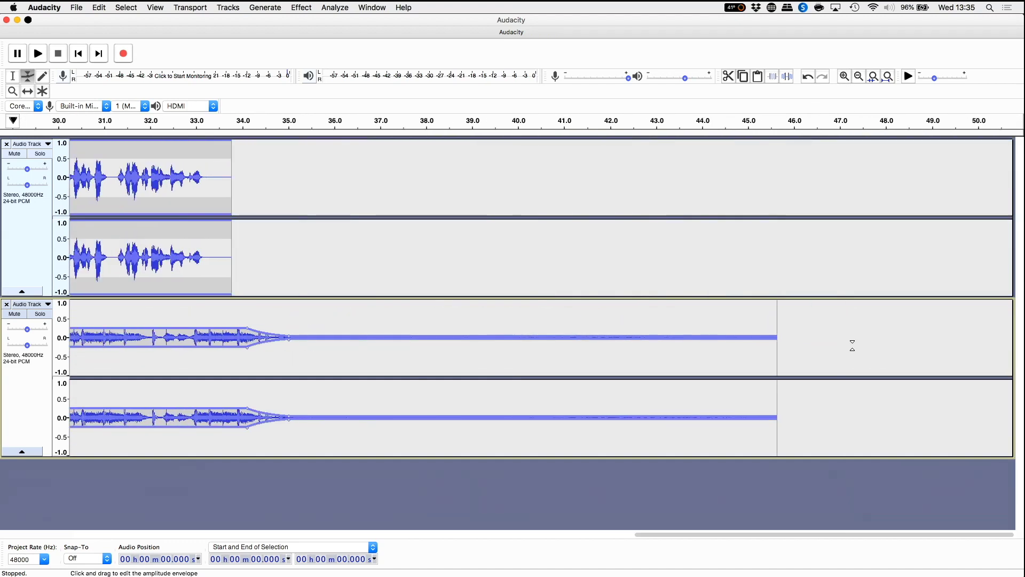
scroll(852, 345, left, 6)
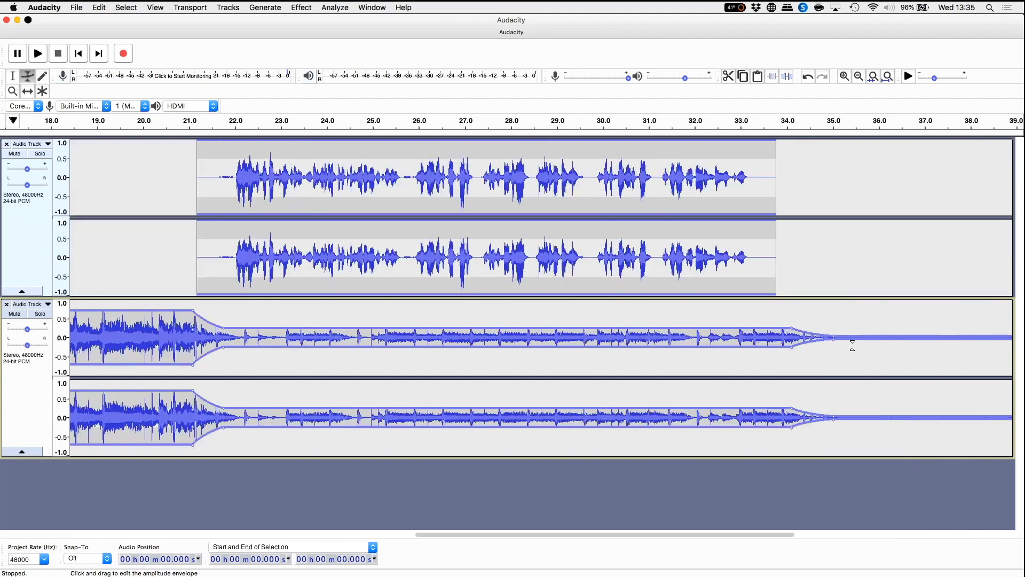
scroll(852, 345, left, 2)
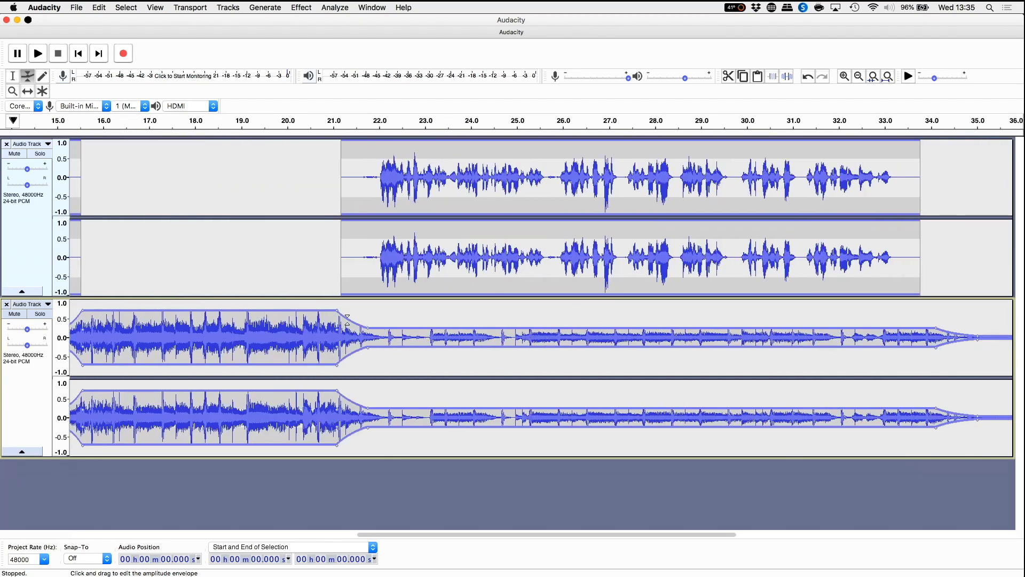
drag(368, 328, 368, 328)
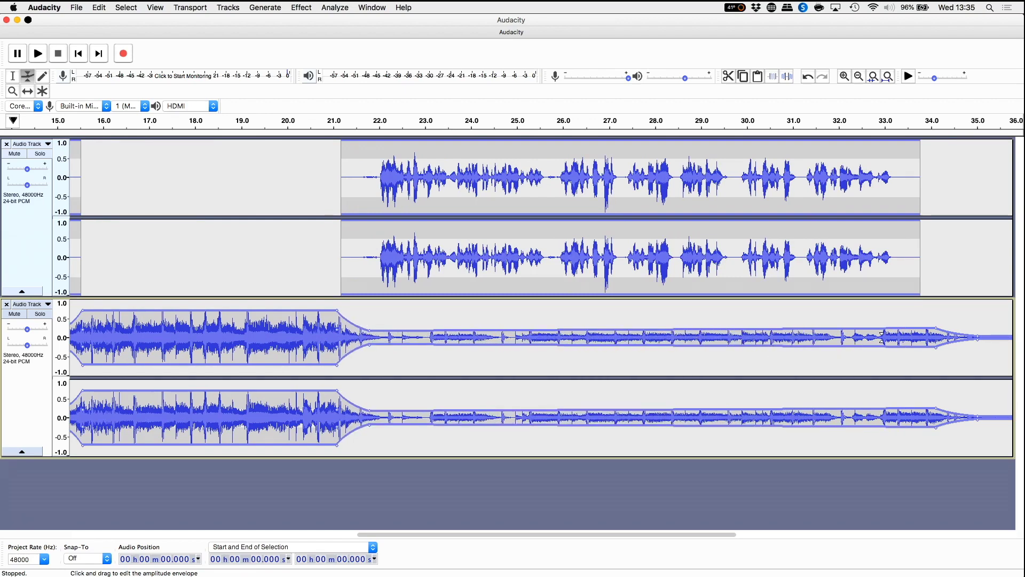
drag(935, 327, 935, 334)
drag(371, 328, 372, 330)
click(79, 53)
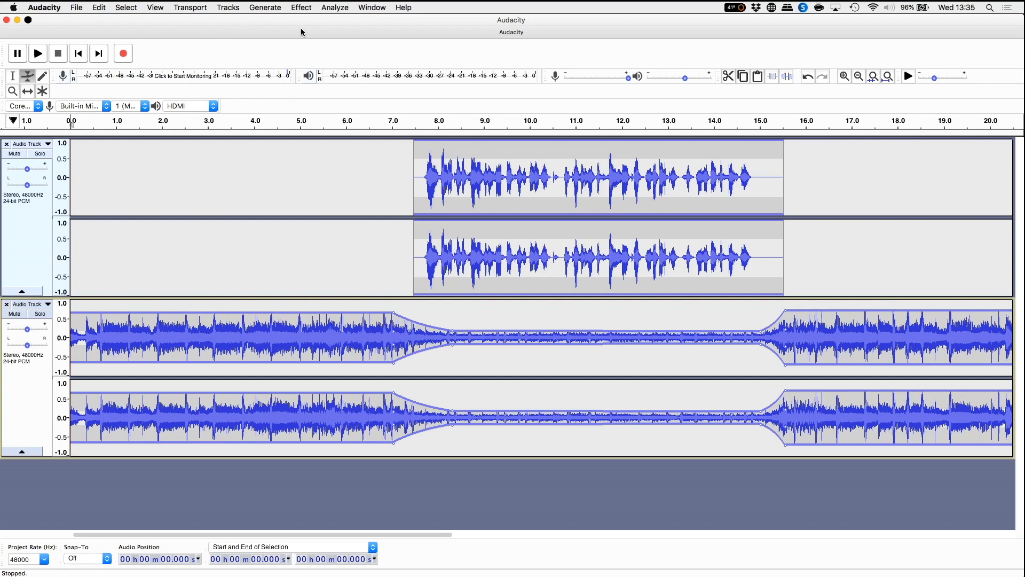
click(81, 10)
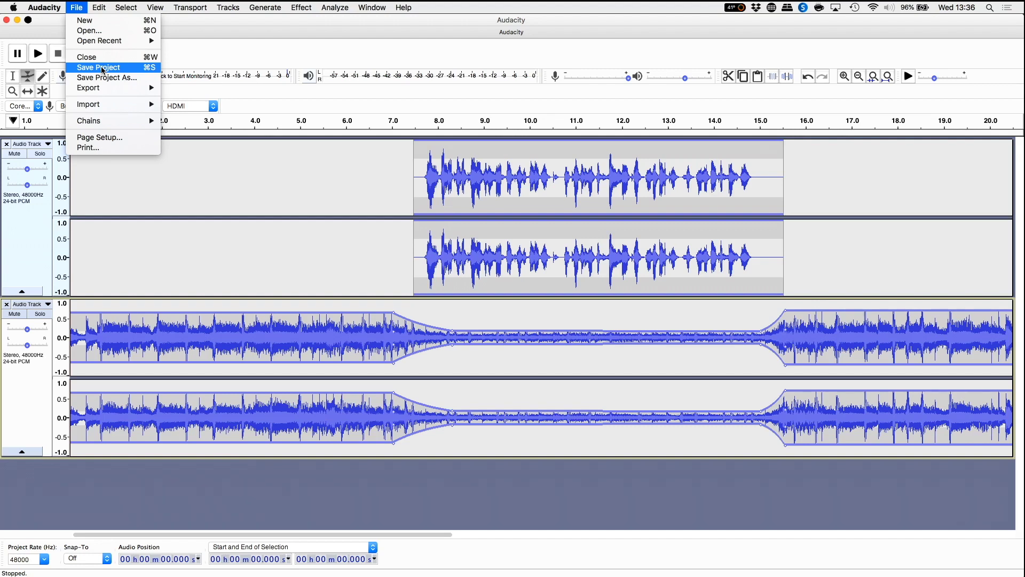
mouse_move(106, 90)
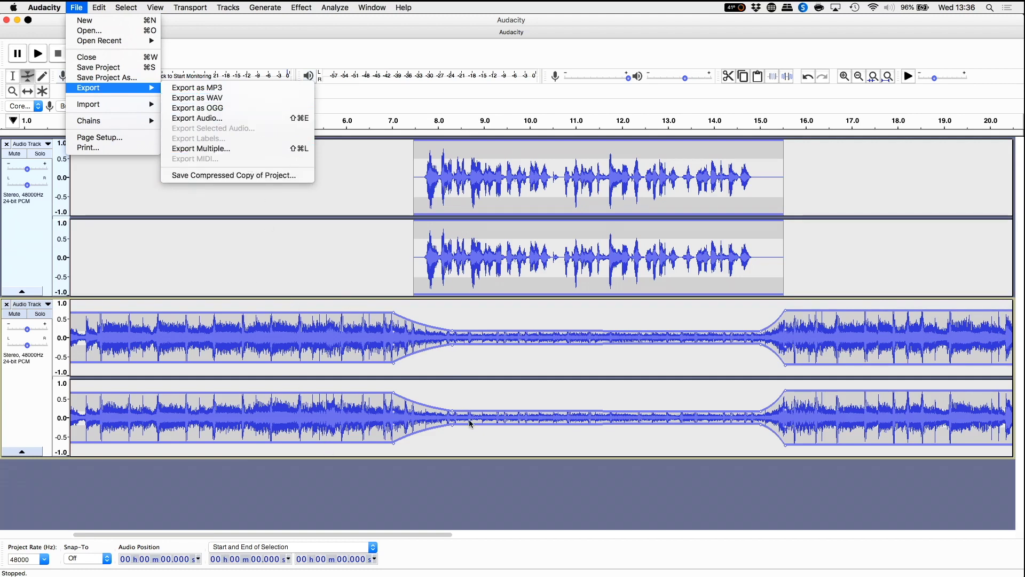
click(506, 498)
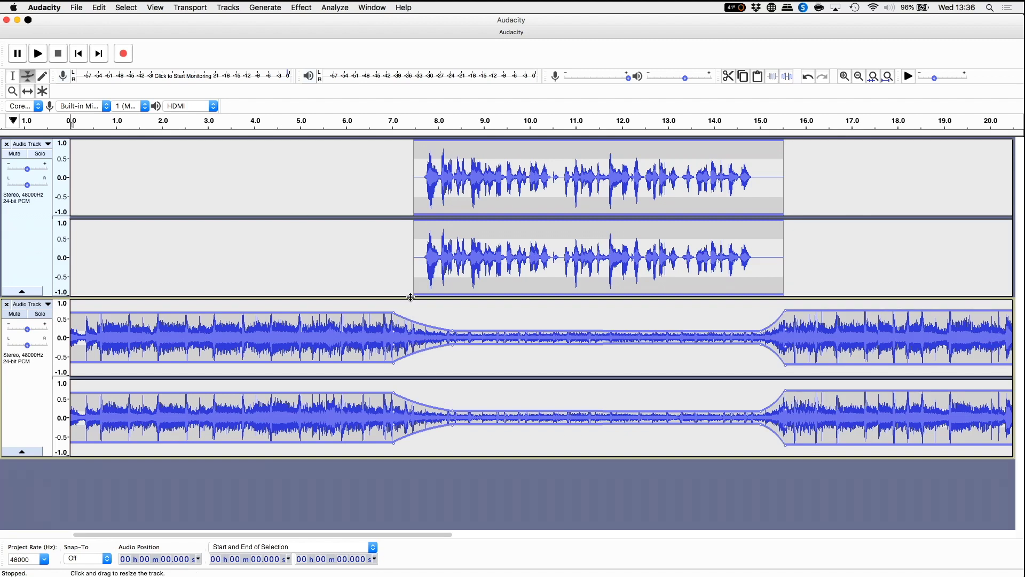
- Fine-tune the music envelope points near 7.5 s and 15 s, then fit the project in view
click(453, 331)
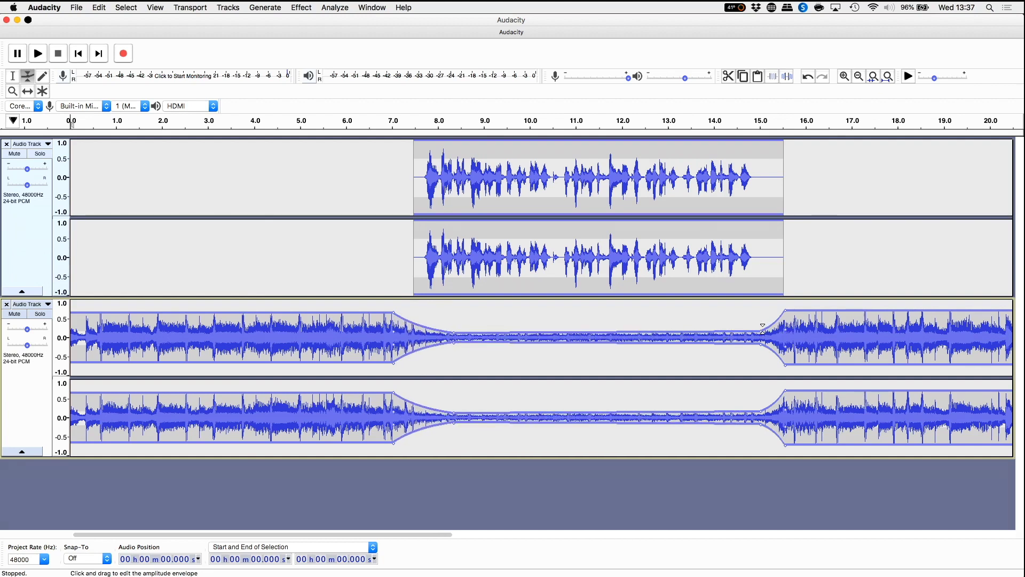
drag(762, 327, 763, 329)
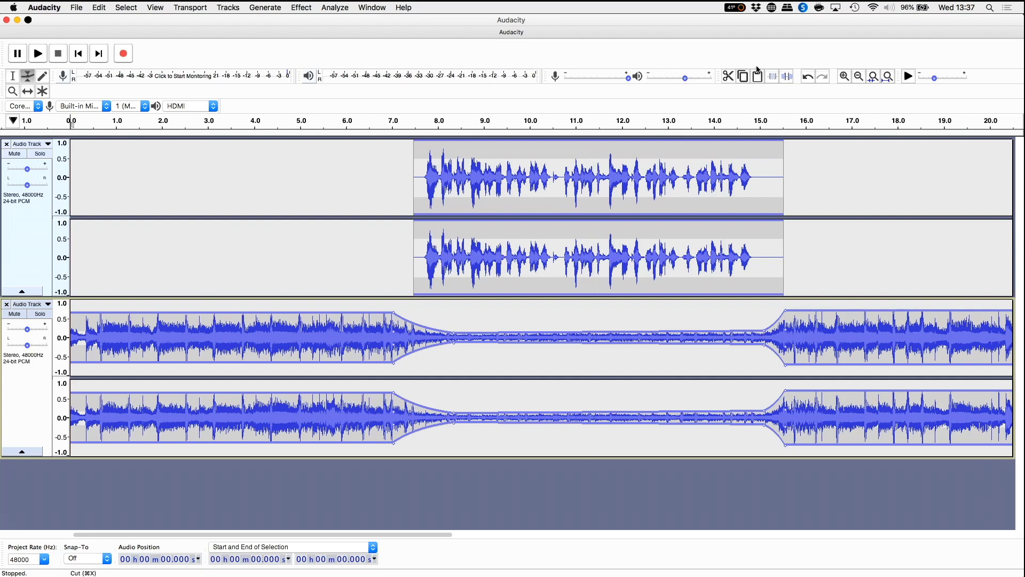
click(858, 77)
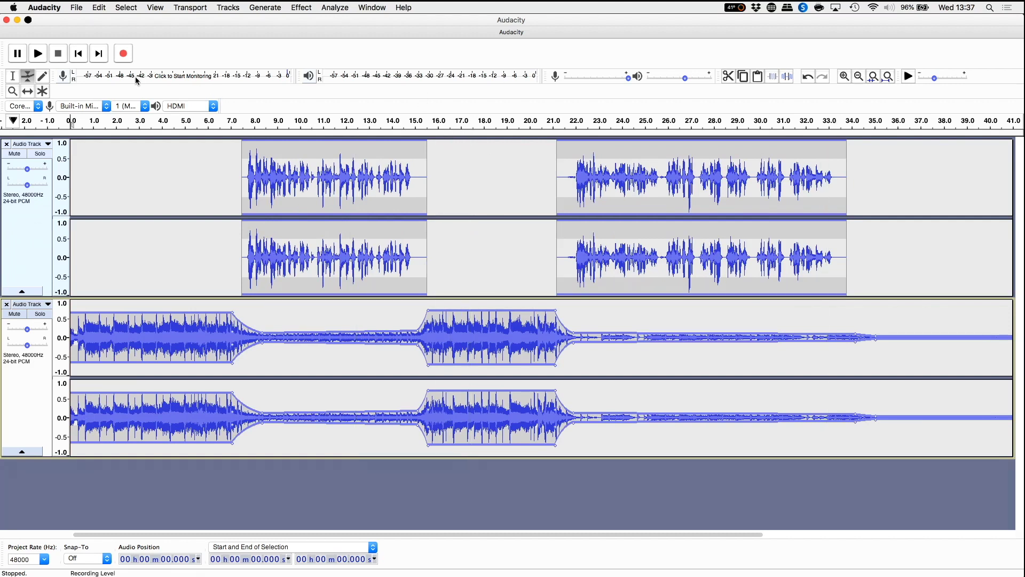
click(77, 7)
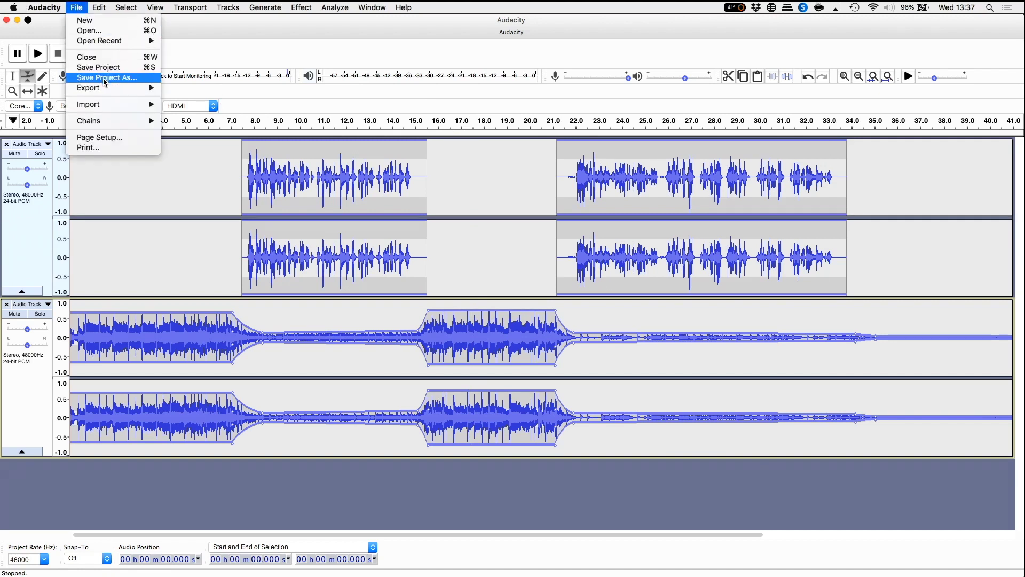
mouse_move(105, 95)
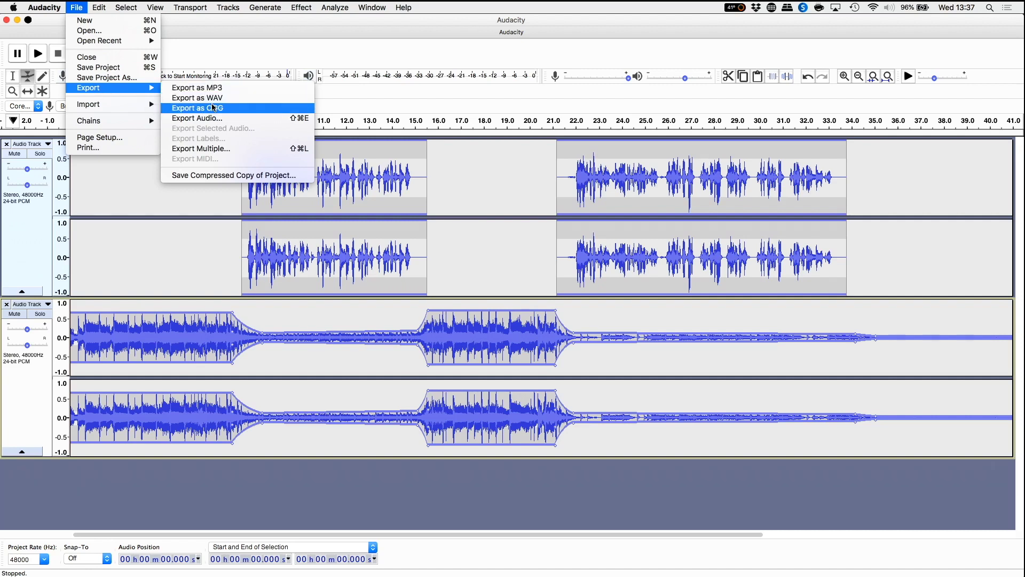
click(91, 191)
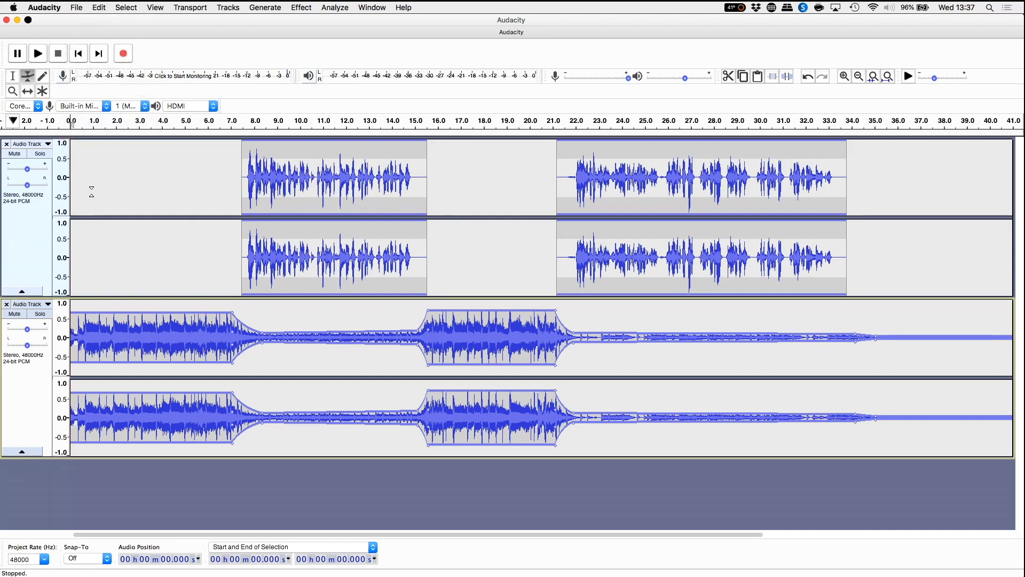